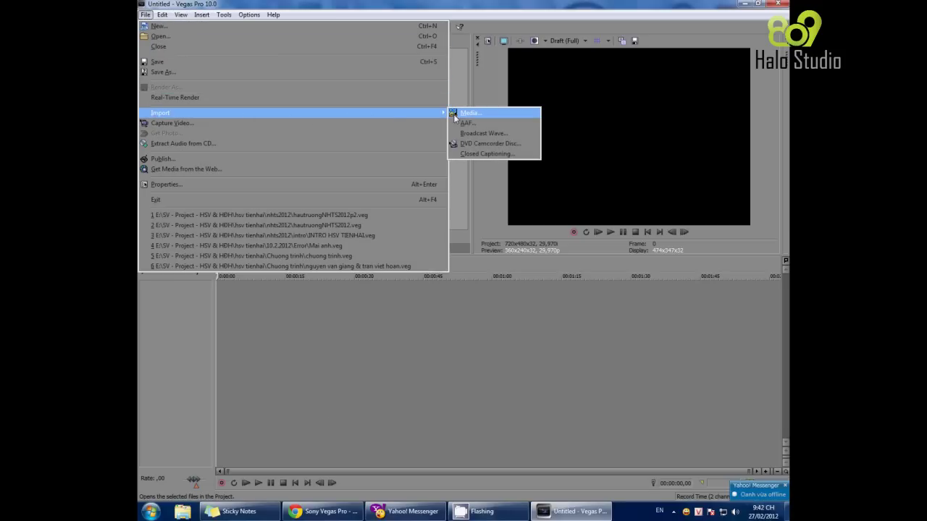
Import the clip DSCF0056.MP4 from the nhts2012 folder and place it at the start of the timeline
{"action": "left_click", "coordinate": [457, 117]}
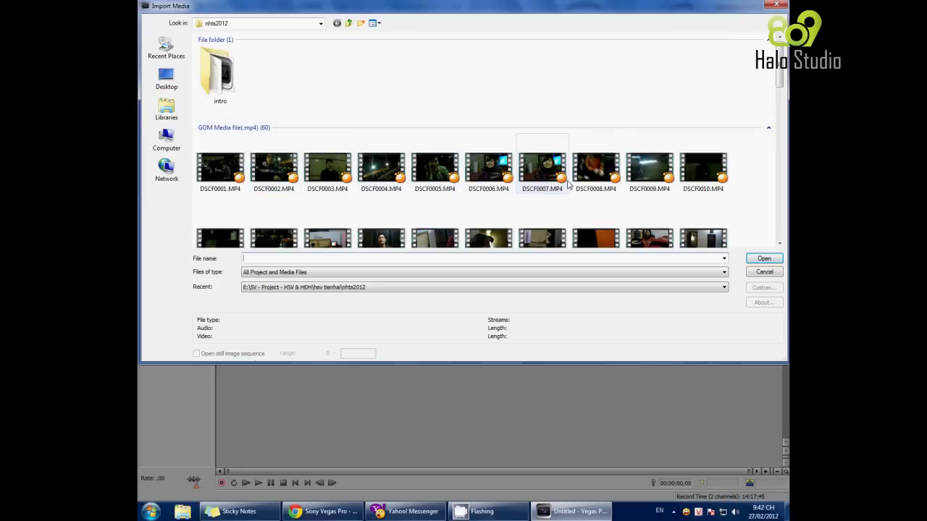
{"action": "left_click_drag", "start_coordinate": [781, 81], "coordinate": [784, 106]}
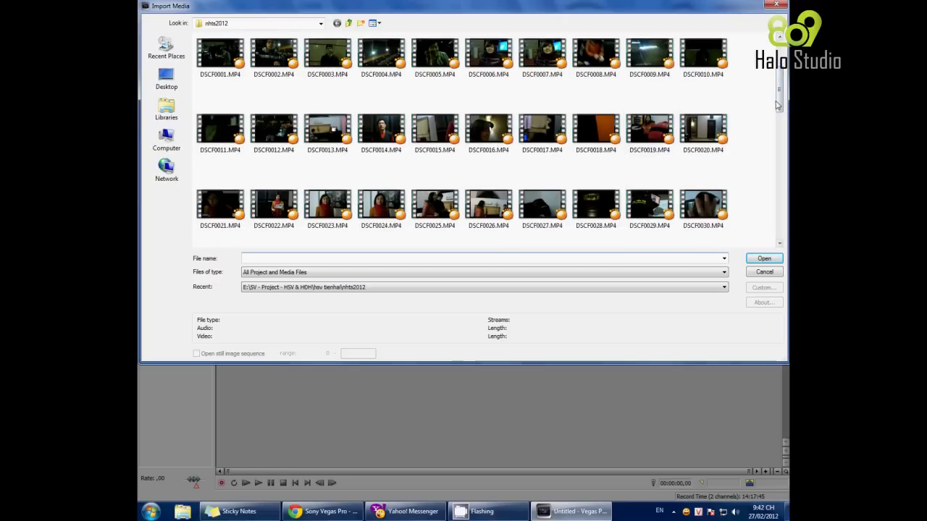
{"action": "left_click_drag", "start_coordinate": [777, 106], "coordinate": [782, 161]}
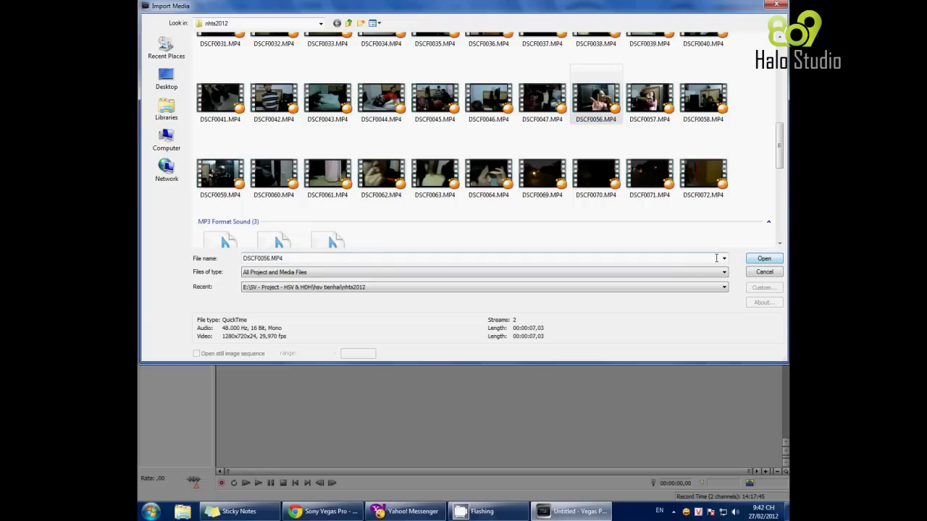
{"action": "scroll", "coordinate": [781, 155], "scroll_direction": "down", "scroll_amount": 1}
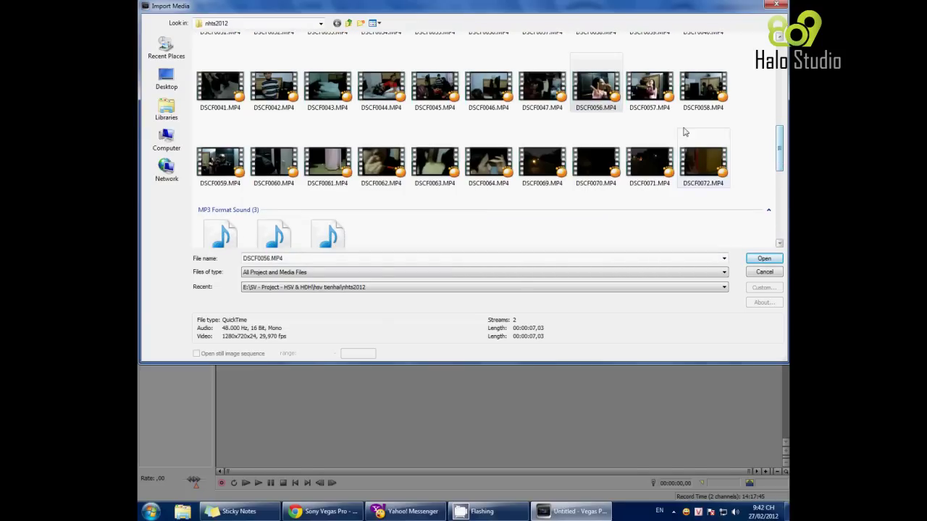
{"action": "left_click", "coordinate": [764, 258]}
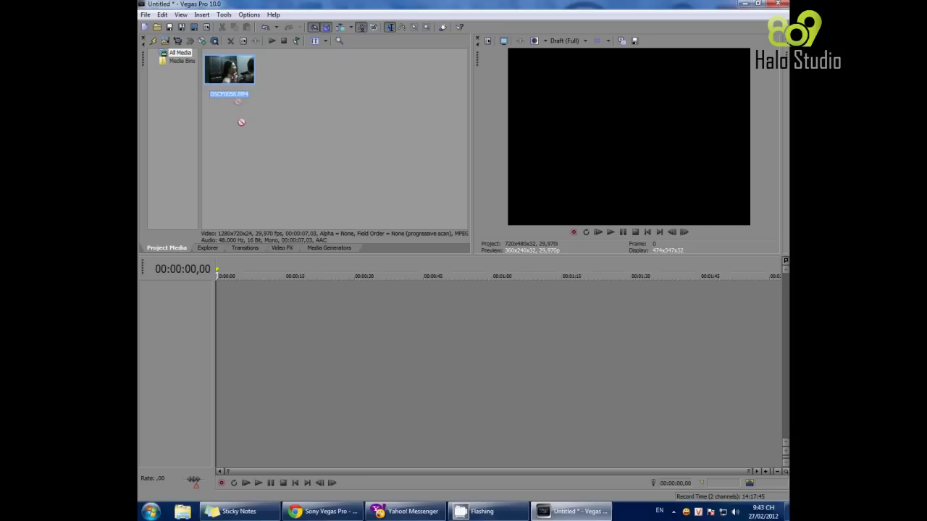
{"action": "left_click_drag", "start_coordinate": [232, 288], "coordinate": [222, 310]}
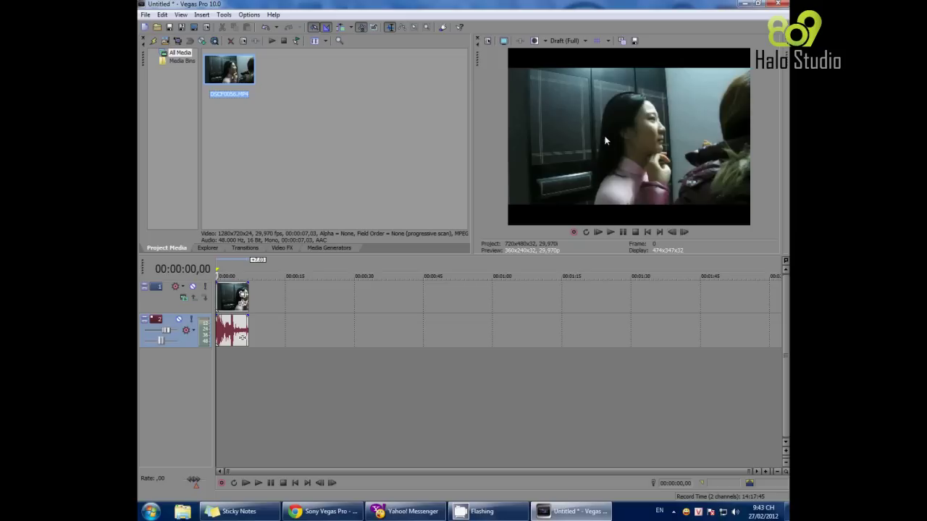
Insert a new video track and add text media at the start of that track
{"action": "right_click", "coordinate": [200, 391]}
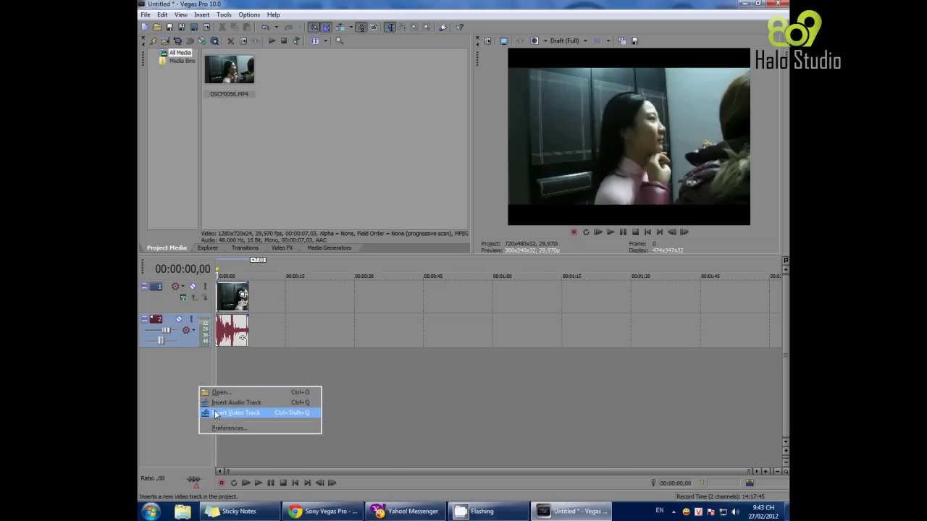
{"action": "left_click", "coordinate": [252, 414]}
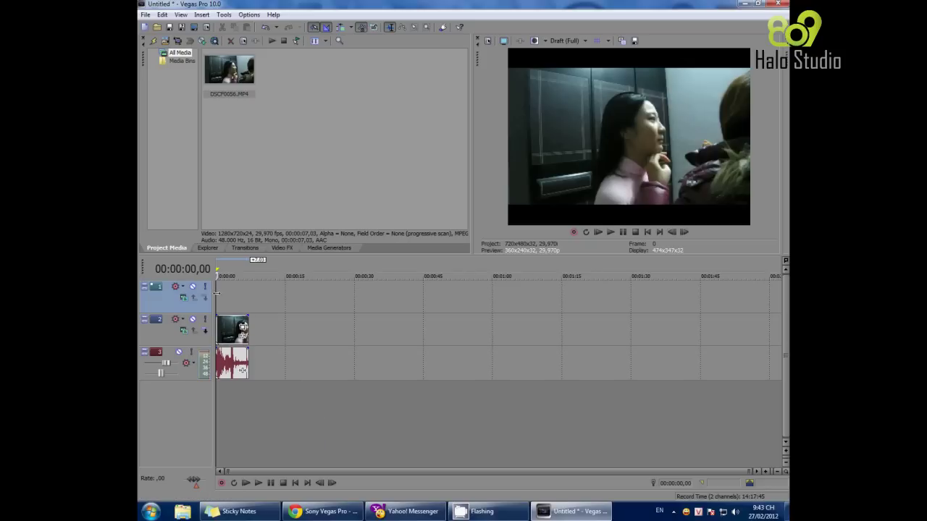
{"action": "right_click", "coordinate": [217, 294]}
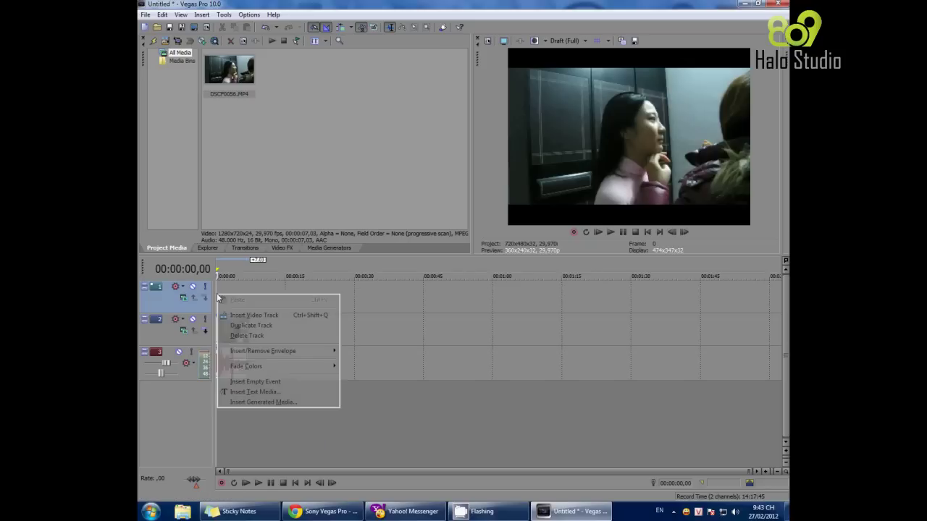
{"action": "left_click", "coordinate": [249, 393]}
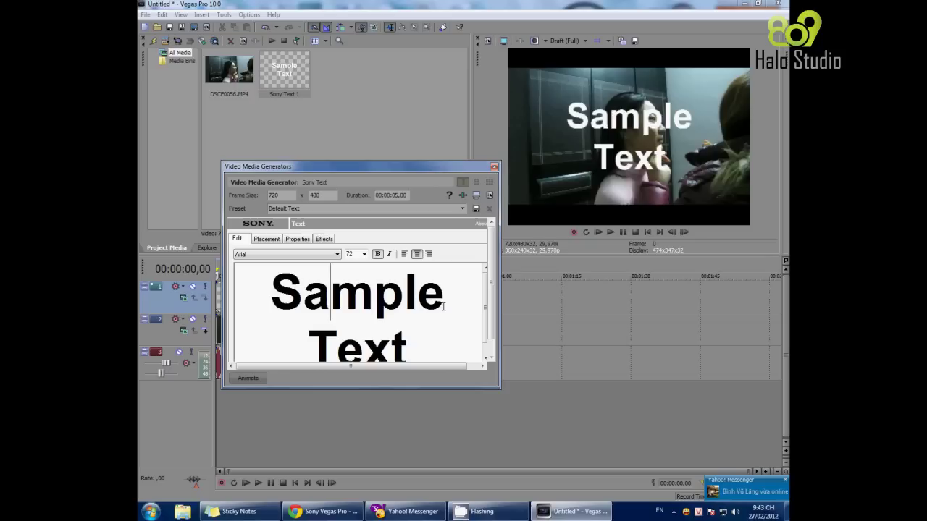
Set the UniKey character set to VNI Windows and its typing method to VNI
{"action": "key", "text": "ctrl+a"}
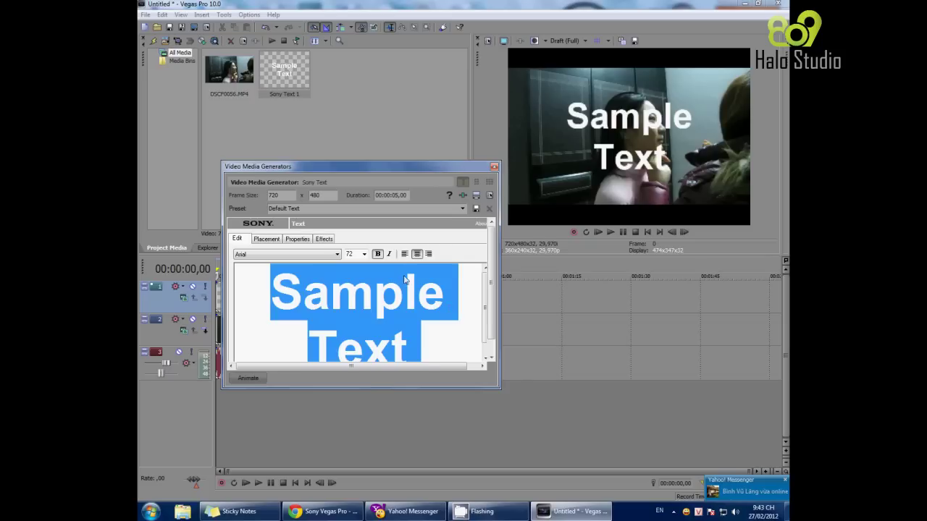
{"action": "right_click", "coordinate": [696, 512]}
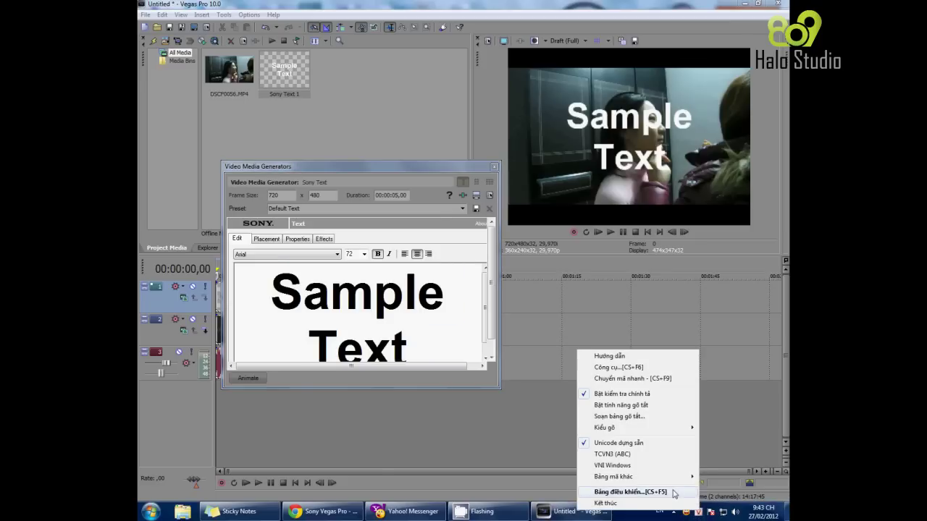
{"action": "left_click", "coordinate": [630, 492]}
{"action": "left_click", "coordinate": [482, 176]}
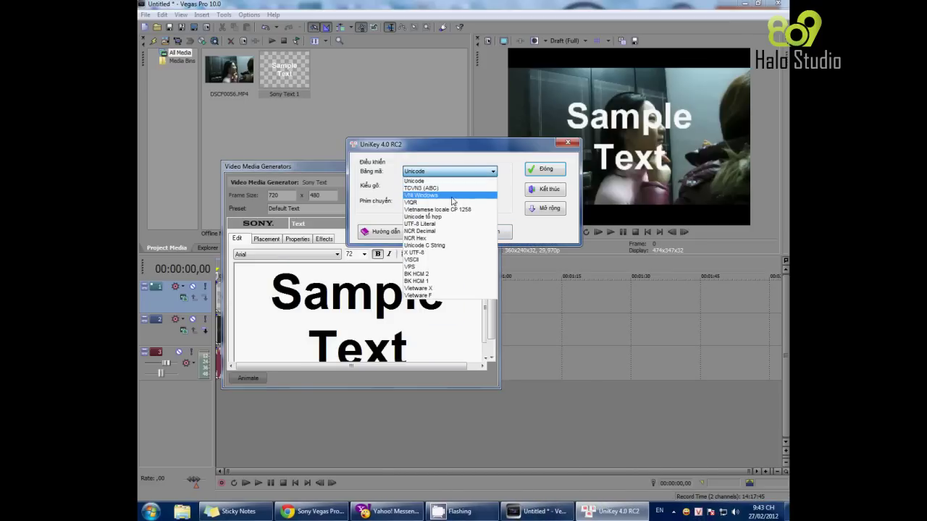
{"action": "left_click", "coordinate": [453, 195]}
{"action": "left_click", "coordinate": [449, 187]}
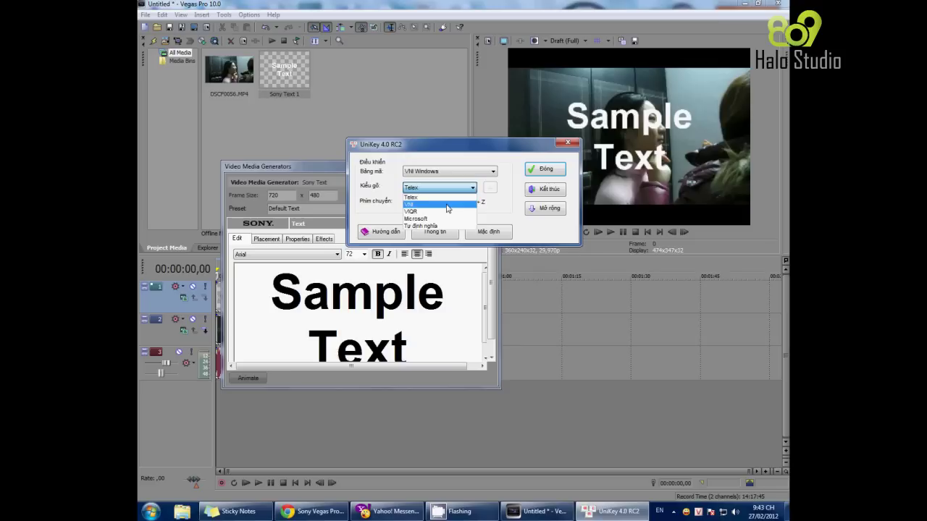
{"action": "left_click", "coordinate": [447, 205]}
{"action": "left_click", "coordinate": [545, 170]}
Replace the sample text in the text generator with "Xin chaøo" in Arial
{"action": "left_click", "coordinate": [416, 308]}
{"action": "key", "text": "ctrl+a"}
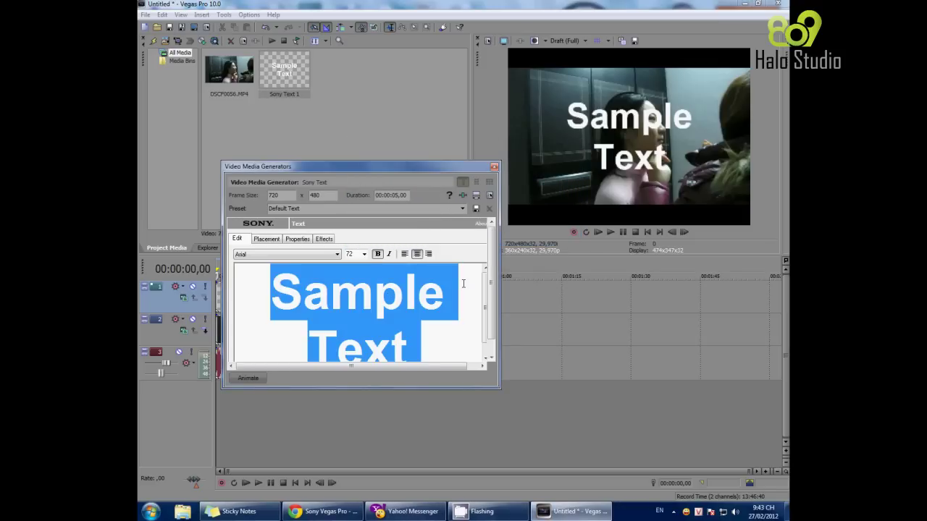
{"action": "type", "text": "Xin "}
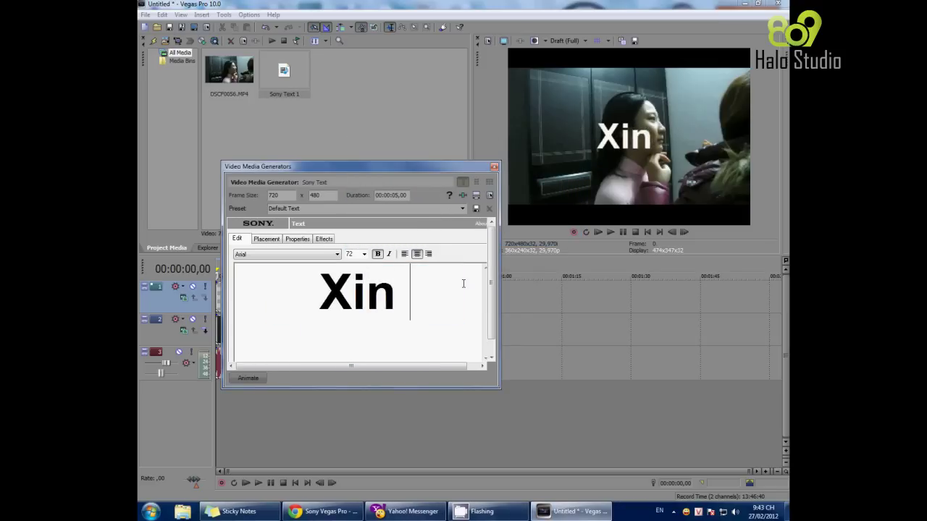
{"action": "type", "text": "chaøo"}
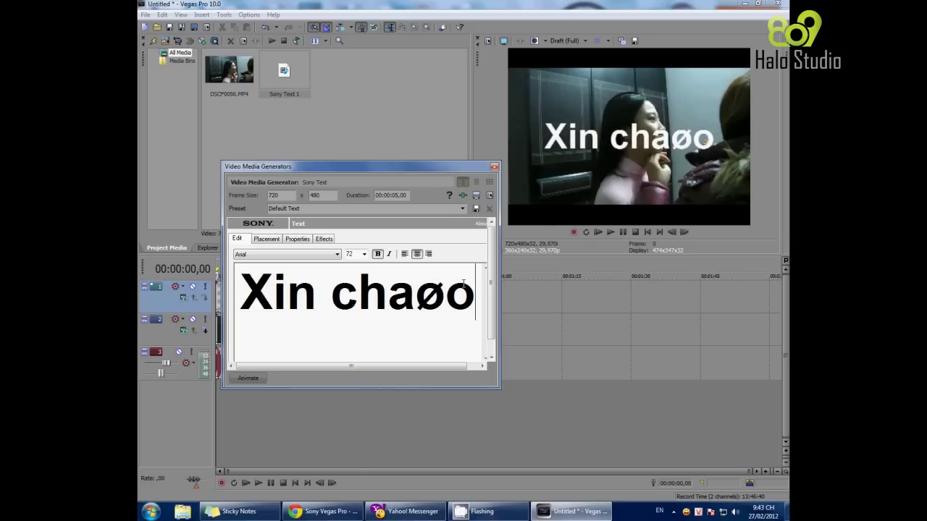
Delete all the text from the text generator's edit box
{"action": "key", "text": "BackSpace"}
{"action": "key", "text": "BackSpace"}
{"action": "key", "text": "BackSpace"}
{"action": "key", "text": "BackSpace"}
{"action": "type", "text": "haøo"}
{"action": "key", "text": "BackSpace"}
{"action": "key", "text": "BackSpace"}
{"action": "key", "text": "BackSpace"}
{"action": "key", "text": "BackSpace"}
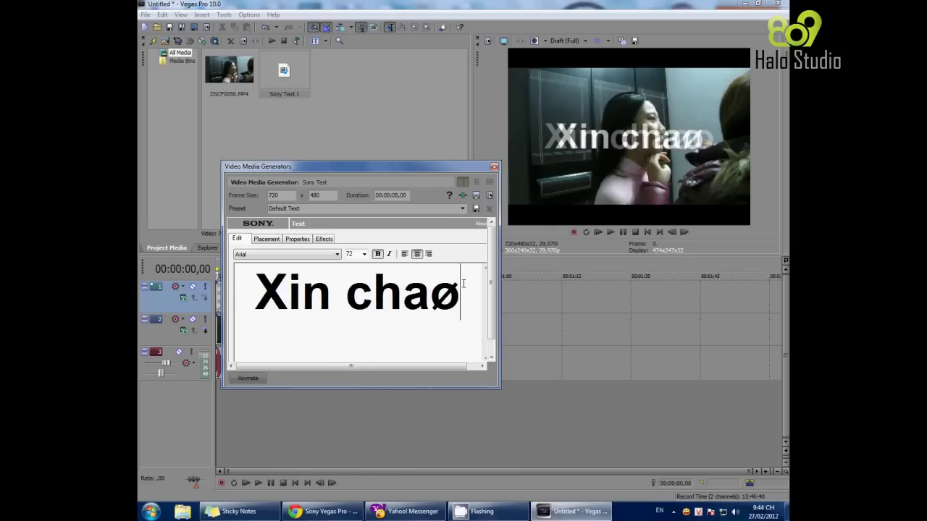
{"action": "key", "text": "BackSpace"}
{"action": "key", "text": "BackSpace"}
{"action": "key", "text": "BackSpace"}
{"action": "key", "text": "BackSpace"}
{"action": "key", "text": "BackSpace"}
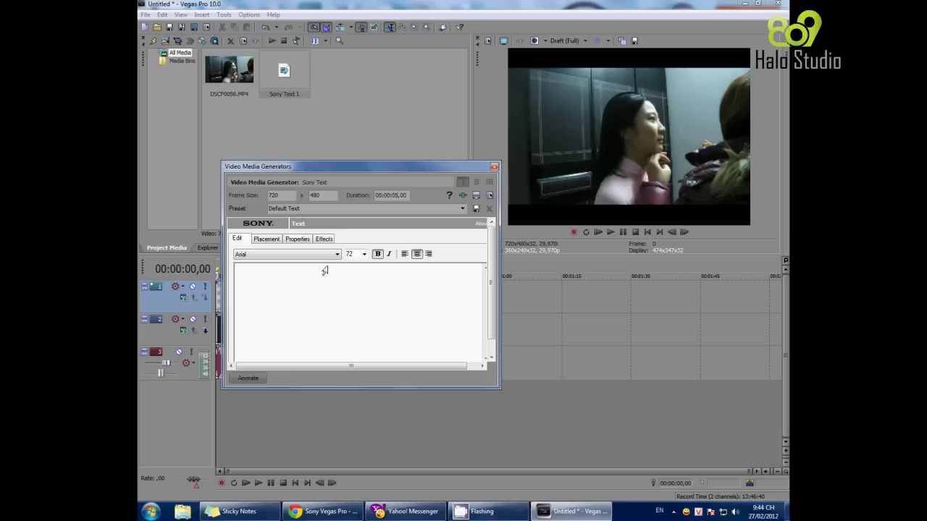
Set the title's font to VNI Aptima
{"action": "left_click", "coordinate": [323, 255]}
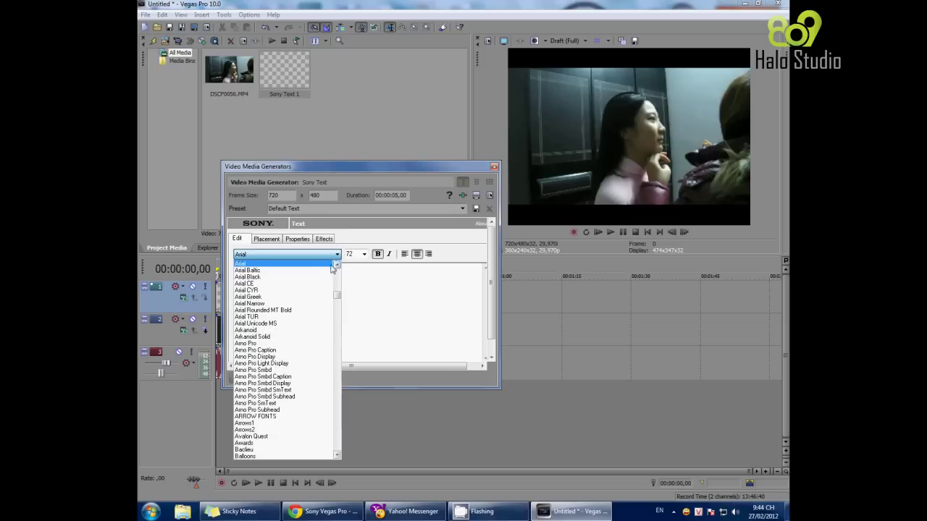
{"action": "key", "text": "v"}
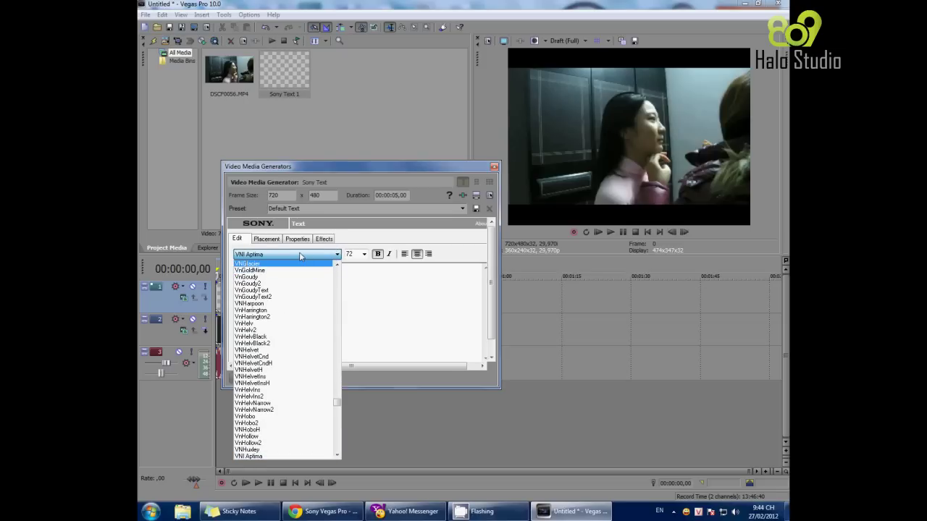
{"action": "left_click", "coordinate": [301, 256]}
{"action": "left_click", "coordinate": [299, 281]}
Enter the title text "Xin chào các bạn!!!" in the text generator
{"action": "type", "text": "X"}
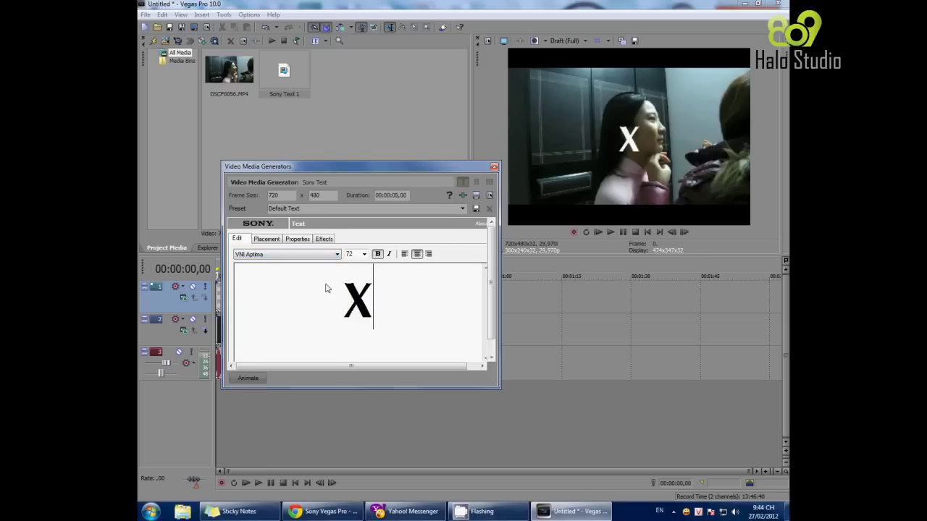
{"action": "type", "text": "in chaof cac"}
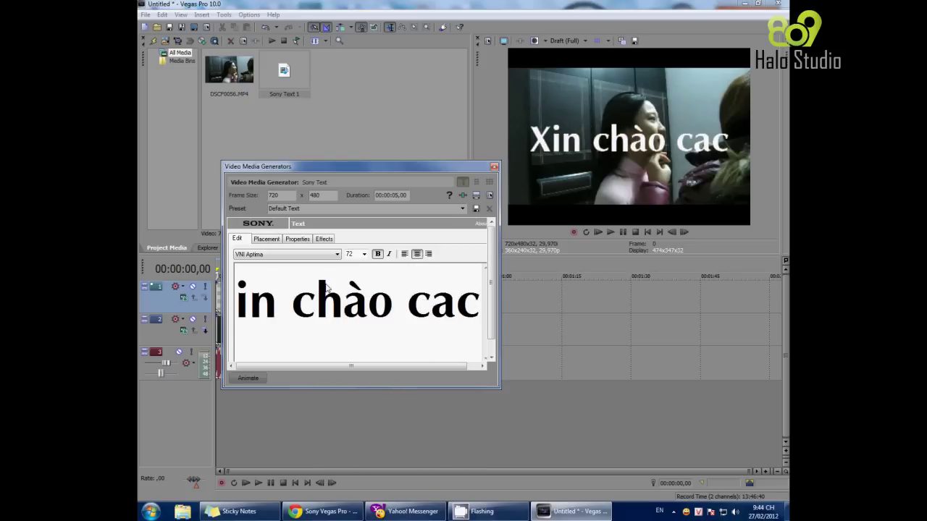
{"action": "type", "text": " ba"}
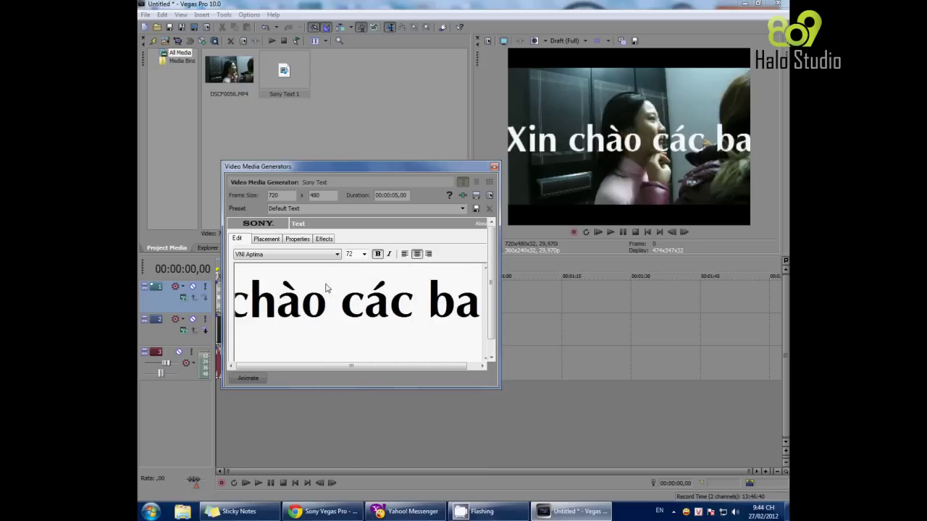
{"action": "type", "text": "n!!!"}
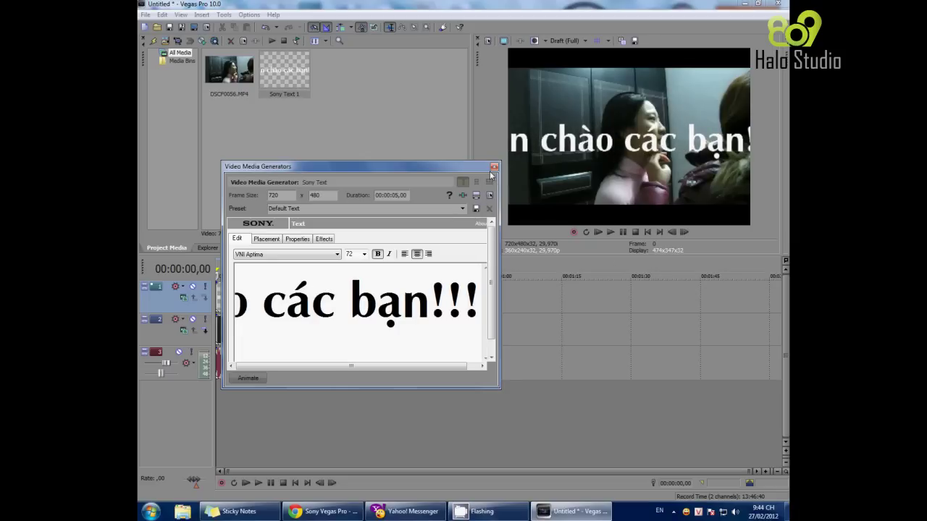
Reduce the title's font size to fit the frame and position the text low in the picture at about X -.036, Y .522
{"action": "type", "text": "60"}
{"action": "key", "text": "Return"}
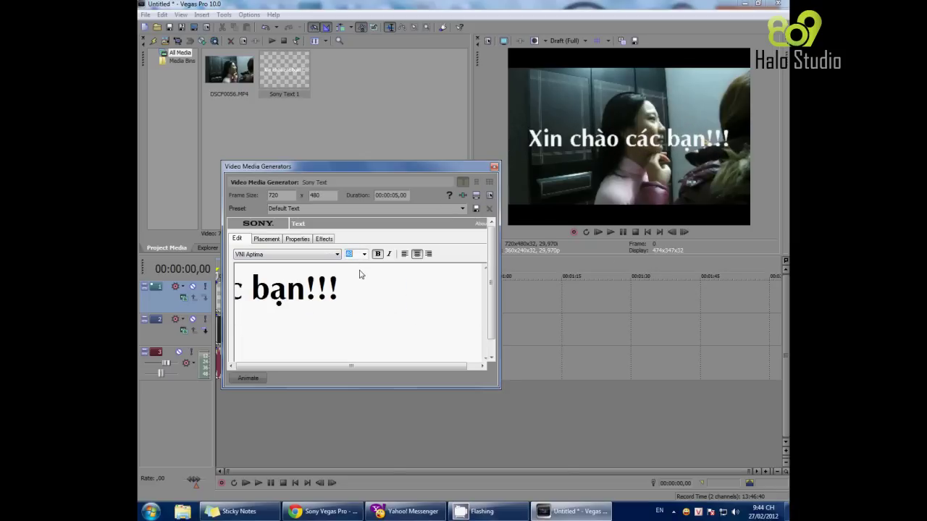
{"action": "left_click", "coordinate": [266, 239]}
{"action": "left_click_drag", "start_coordinate": [296, 321], "coordinate": [295, 347]}
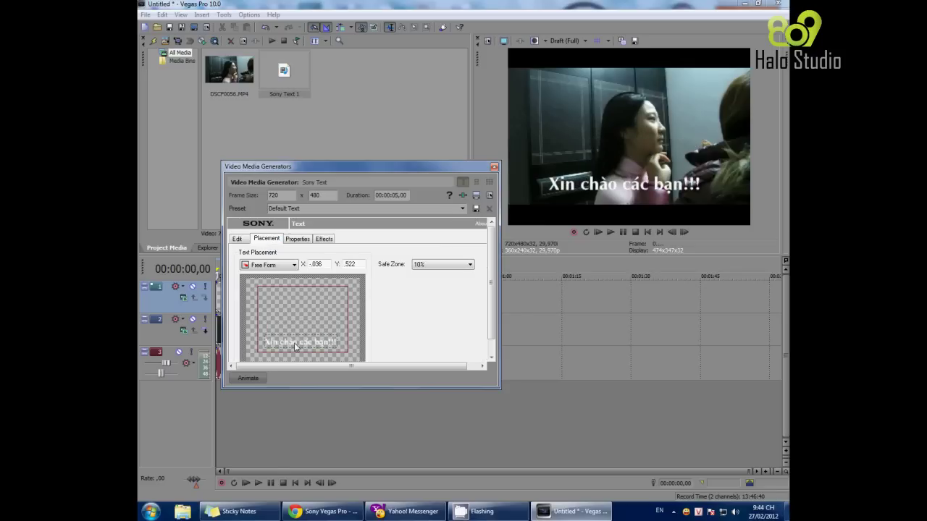
{"action": "left_click", "coordinate": [494, 166]}
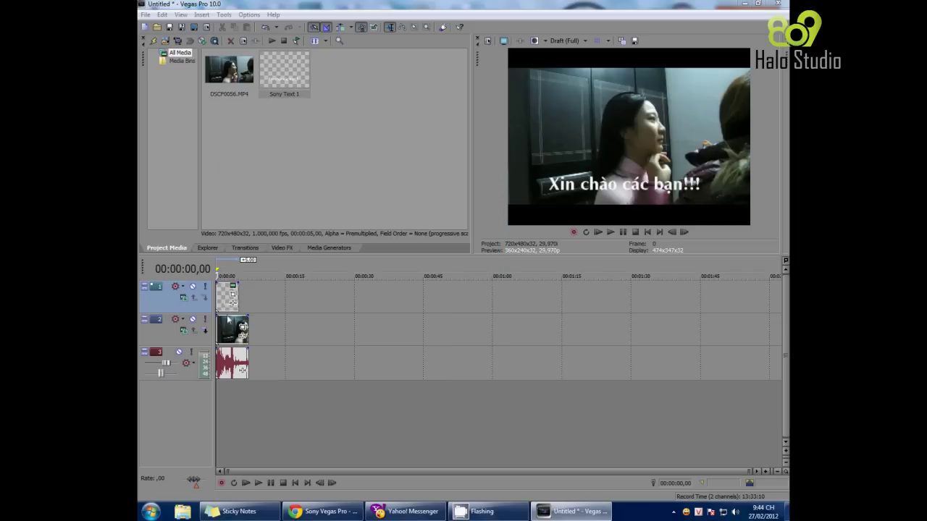
Move the text event along its track to start near the end of the video clip, at about 6.7 seconds
{"action": "left_click", "coordinate": [228, 319]}
{"action": "scroll", "coordinate": [266, 357], "scroll_direction": "up", "scroll_amount": 5}
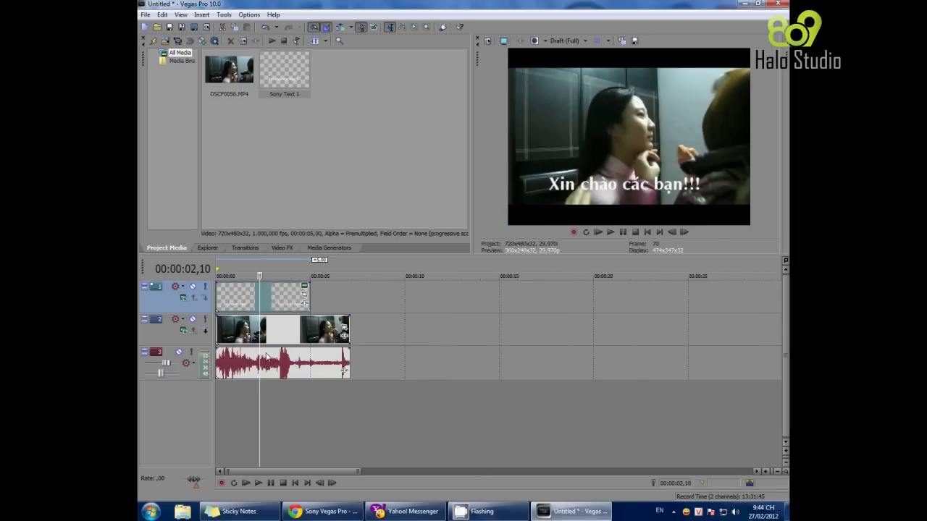
{"action": "scroll", "coordinate": [266, 356], "scroll_direction": "up", "scroll_amount": 3}
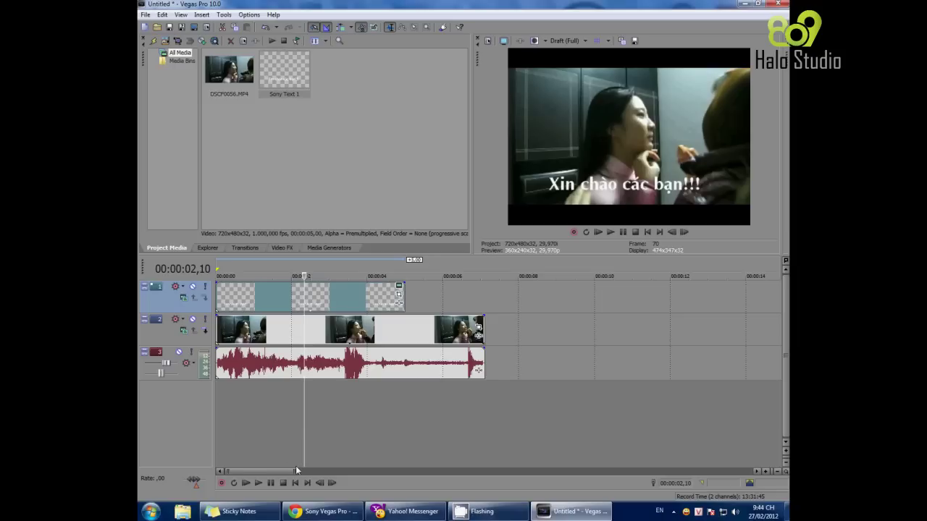
{"action": "left_click_drag", "start_coordinate": [293, 469], "coordinate": [266, 469]}
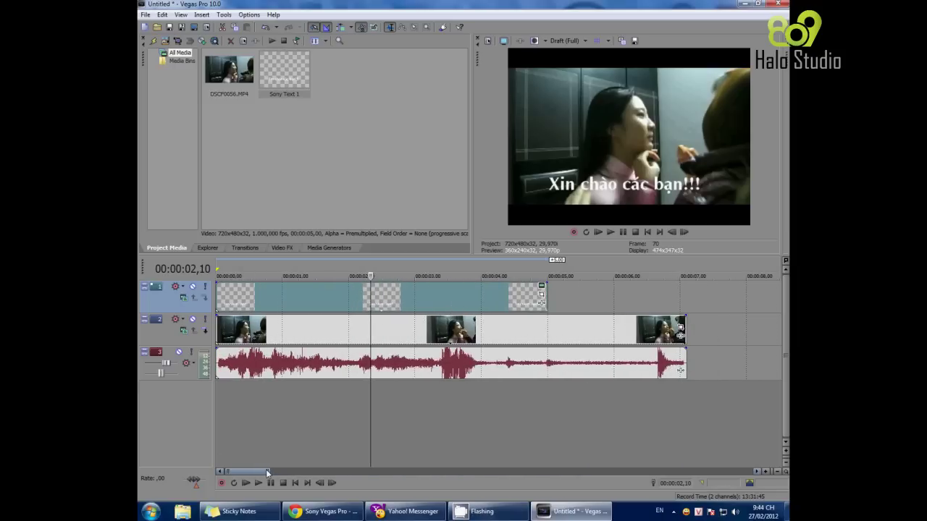
{"action": "left_click", "coordinate": [288, 299]}
{"action": "left_click_drag", "start_coordinate": [346, 298], "coordinate": [708, 288]}
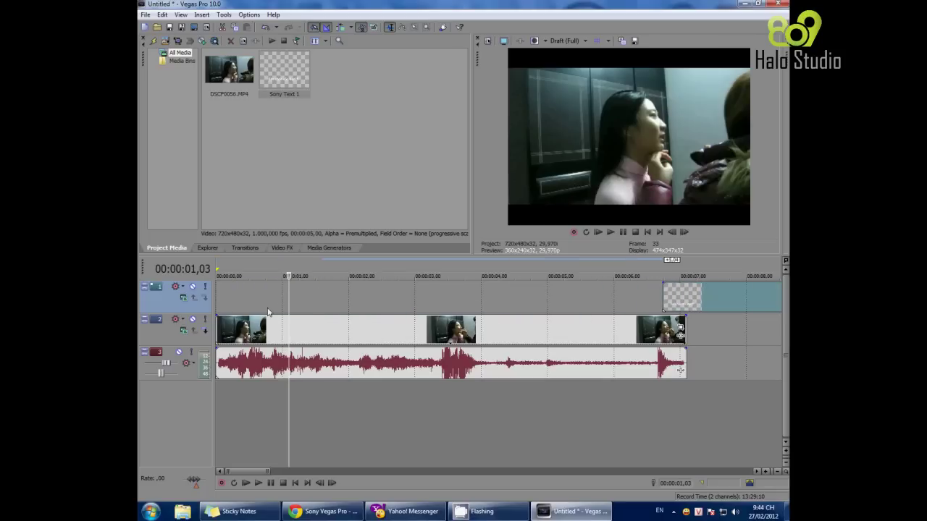
Play the project from the start in the preview and pause it near the 6-second mark
{"action": "left_click", "coordinate": [219, 299]}
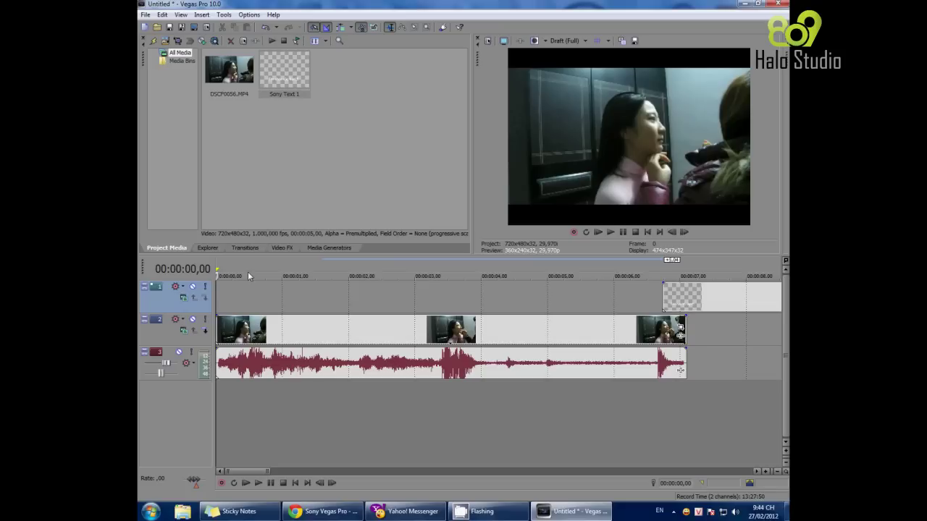
{"action": "left_click", "coordinate": [614, 233]}
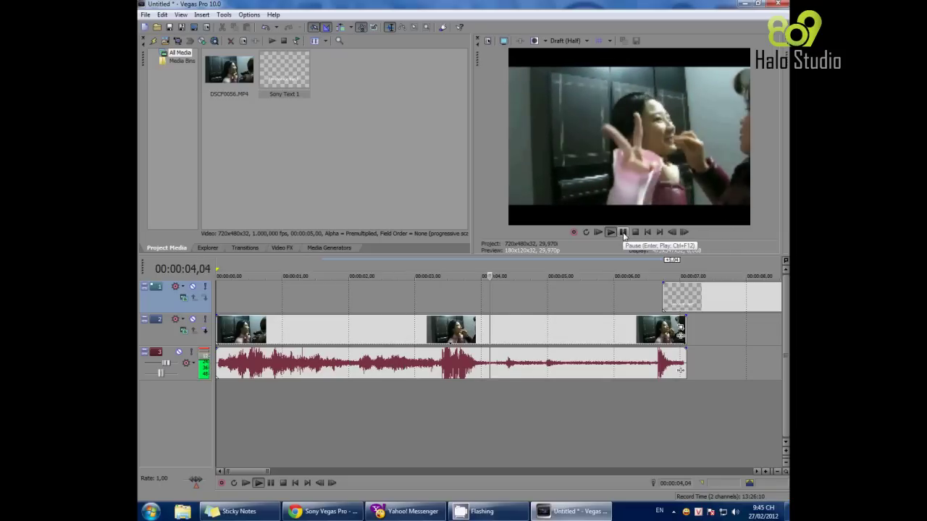
{"action": "left_click", "coordinate": [622, 232]}
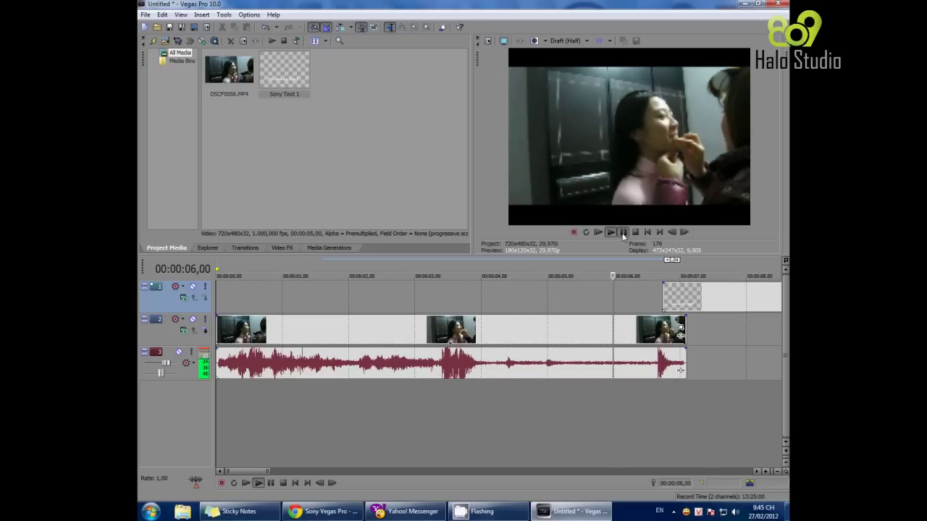
Move the text event earlier on its track to start at about 3.7 seconds and preview the title over the clip
{"action": "left_click", "coordinate": [487, 293]}
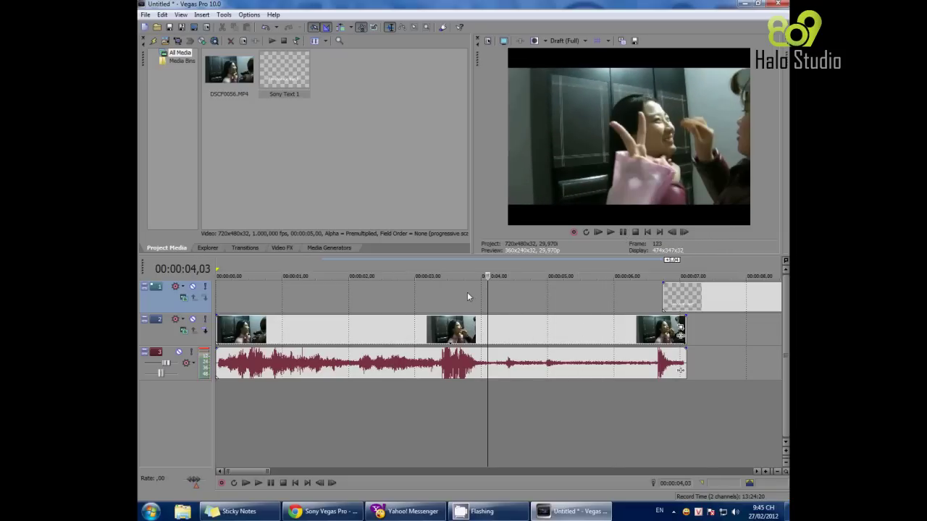
{"action": "left_click", "coordinate": [467, 292]}
{"action": "left_click", "coordinate": [450, 294]}
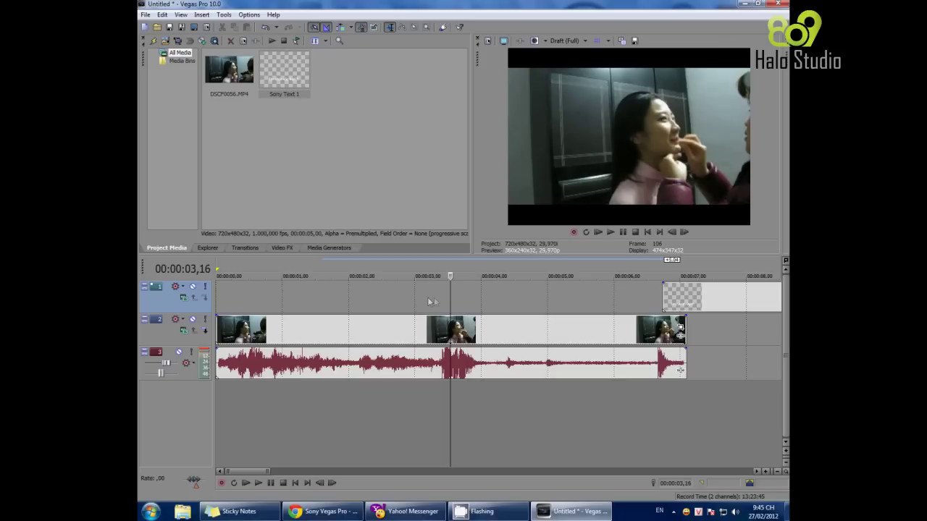
{"action": "left_click_drag", "start_coordinate": [720, 296], "coordinate": [526, 313]}
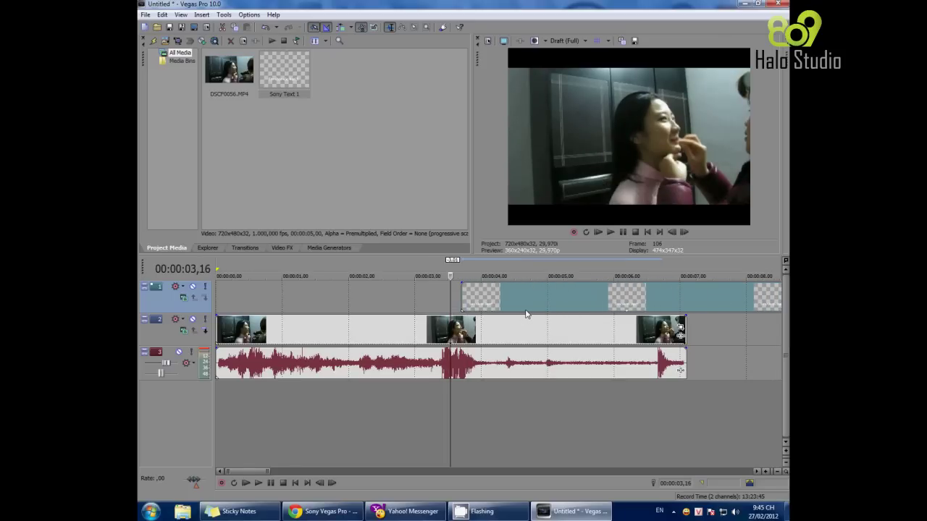
{"action": "left_click", "coordinate": [581, 308]}
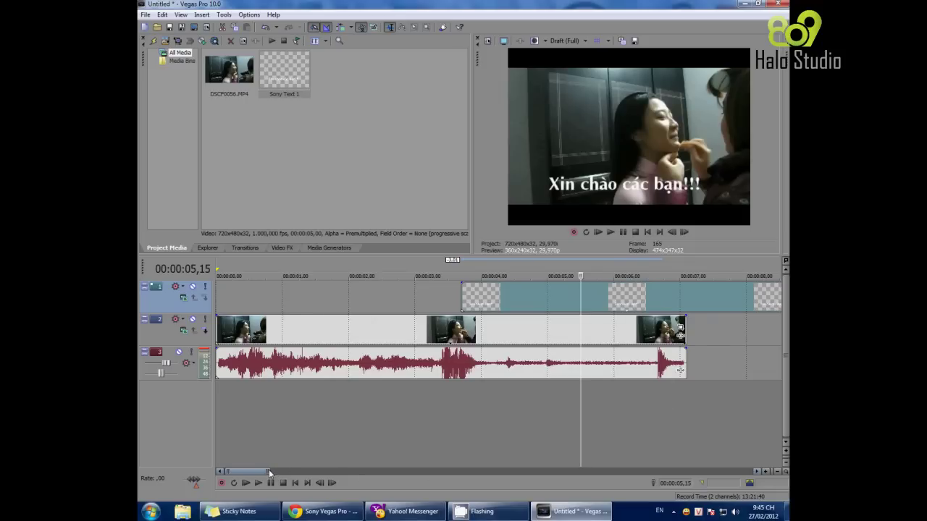
Trim the text event's end to about 7.4 seconds and place the cursor at 00:00:04,18
{"action": "left_click_drag", "start_coordinate": [269, 471], "coordinate": [333, 471]}
{"action": "left_click_drag", "start_coordinate": [422, 298], "coordinate": [391, 304]}
{"action": "left_click", "coordinate": [352, 331]}
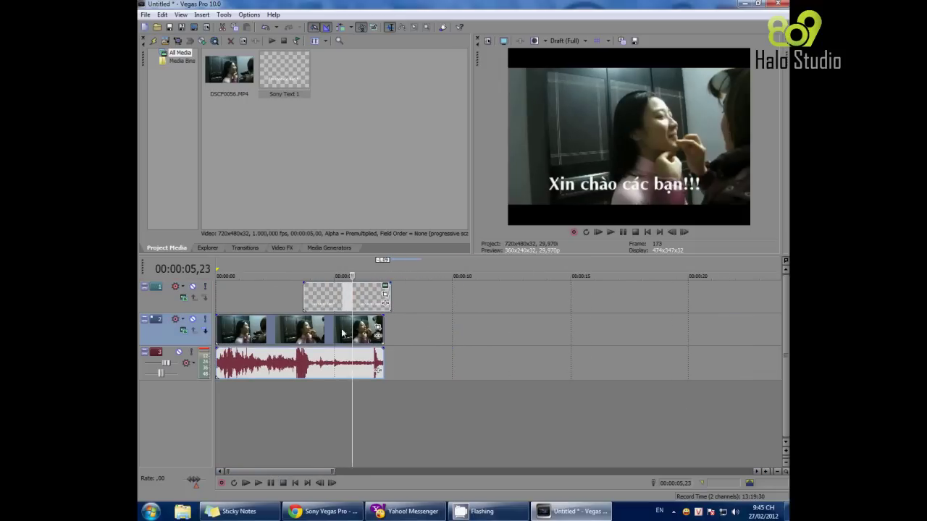
{"action": "left_click", "coordinate": [332, 333]}
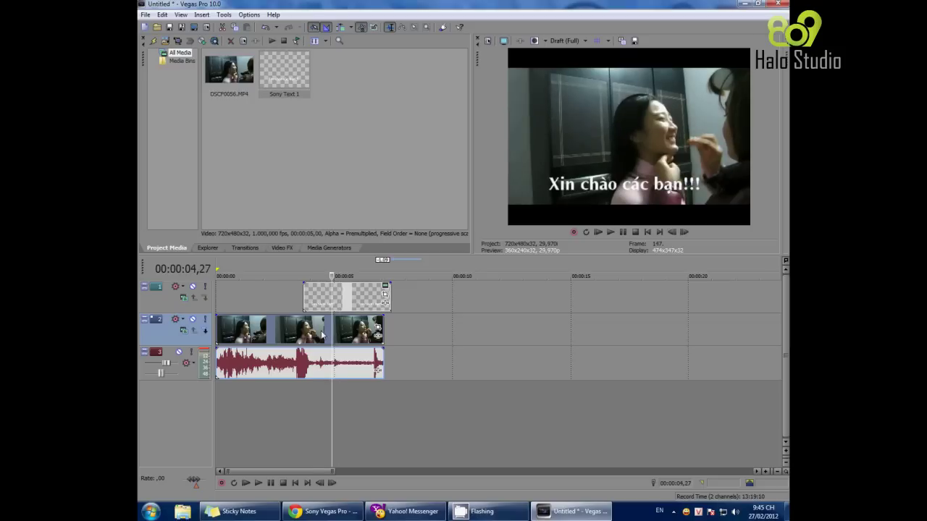
{"action": "left_click", "coordinate": [312, 334]}
{"action": "left_click", "coordinate": [317, 336]}
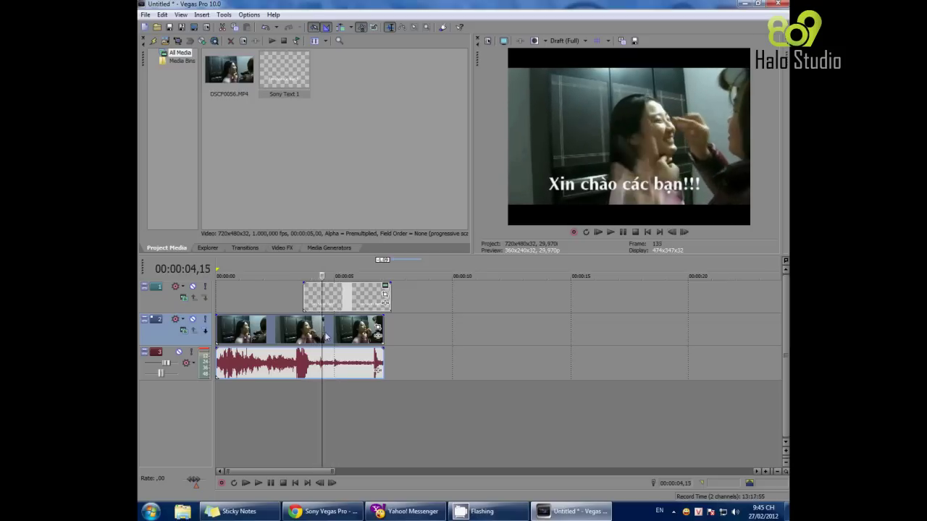
{"action": "left_click", "coordinate": [680, 234]}
{"action": "left_click", "coordinate": [681, 234]}
{"action": "left_click", "coordinate": [680, 234]}
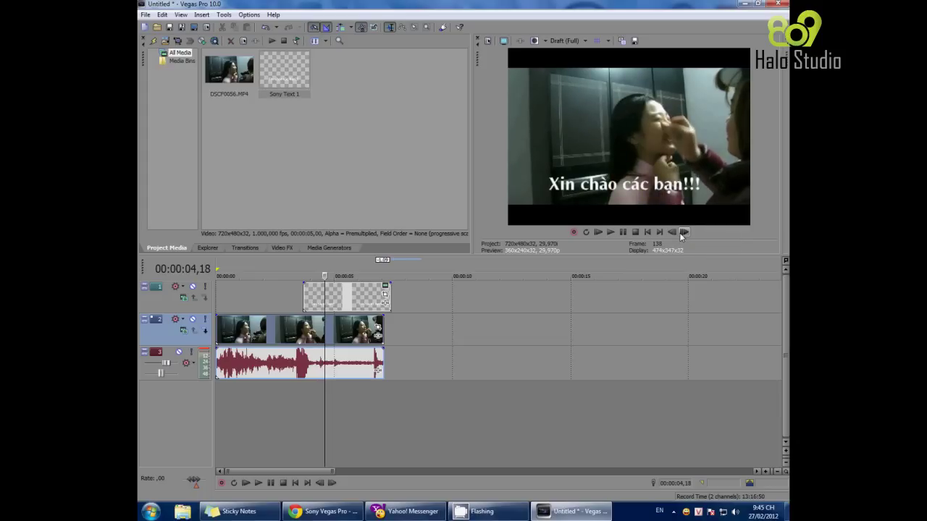
Shorten the text event so that it ends at 00:00:04,18, aligning its end with the cursor
{"action": "left_click", "coordinate": [390, 299]}
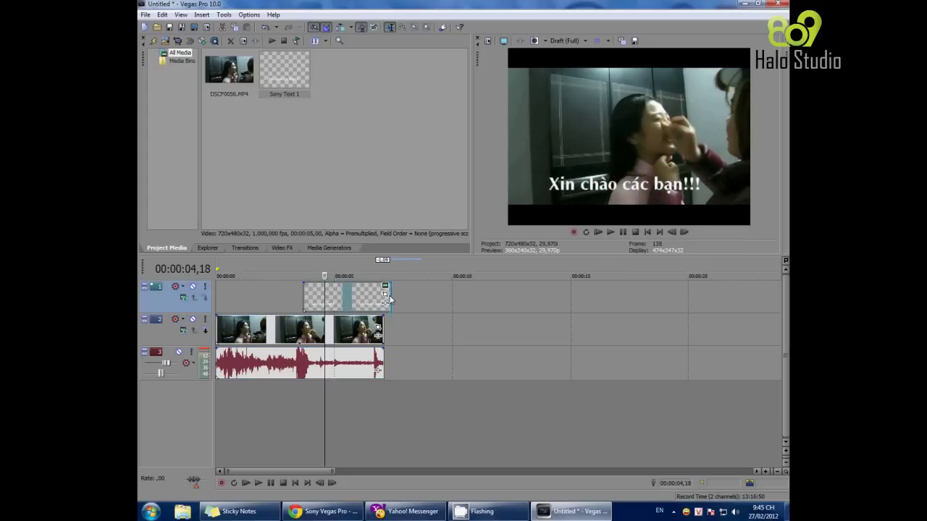
{"action": "left_click_drag", "start_coordinate": [390, 299], "coordinate": [345, 310]}
{"action": "left_click", "coordinate": [332, 308]}
{"action": "left_click", "coordinate": [672, 233]}
{"action": "left_click", "coordinate": [671, 233]}
{"action": "left_click", "coordinate": [672, 232]}
{"action": "left_click", "coordinate": [671, 233]}
{"action": "left_click", "coordinate": [672, 232]}
{"action": "left_click", "coordinate": [671, 233]}
{"action": "left_click", "coordinate": [684, 233]}
{"action": "left_click", "coordinate": [684, 232]}
{"action": "left_click", "coordinate": [684, 232]}
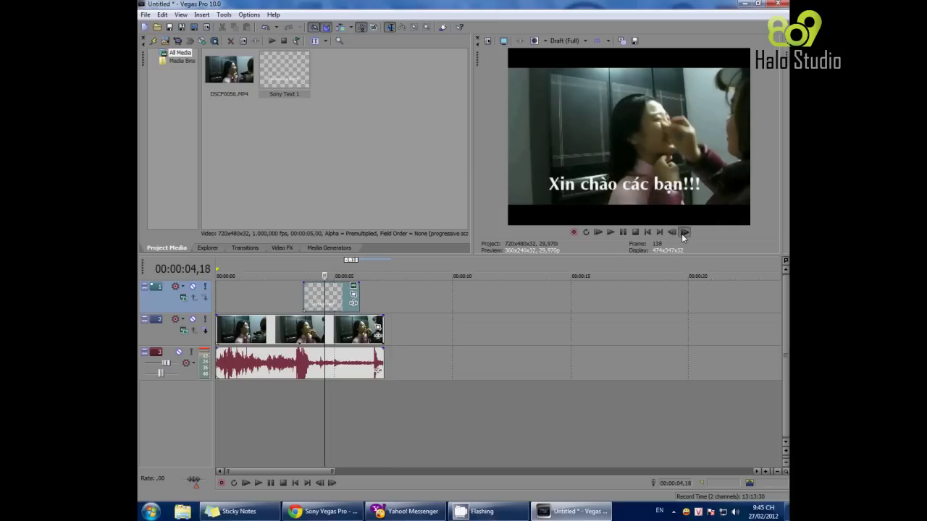
{"action": "left_click_drag", "start_coordinate": [360, 299], "coordinate": [327, 301]}
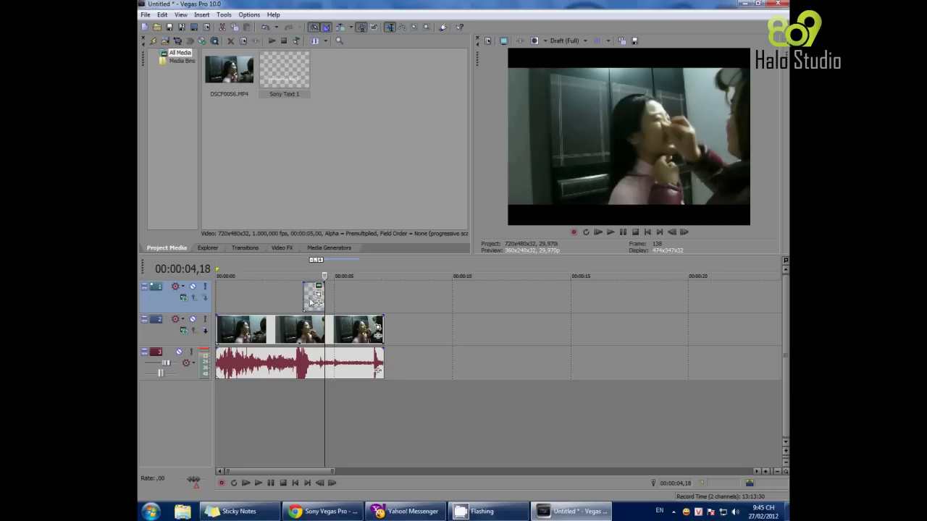
Add a short fade-in at the start and a short fade-out at the end of the text event
{"action": "left_click", "coordinate": [291, 305]}
{"action": "left_click_drag", "start_coordinate": [334, 472], "coordinate": [281, 471]}
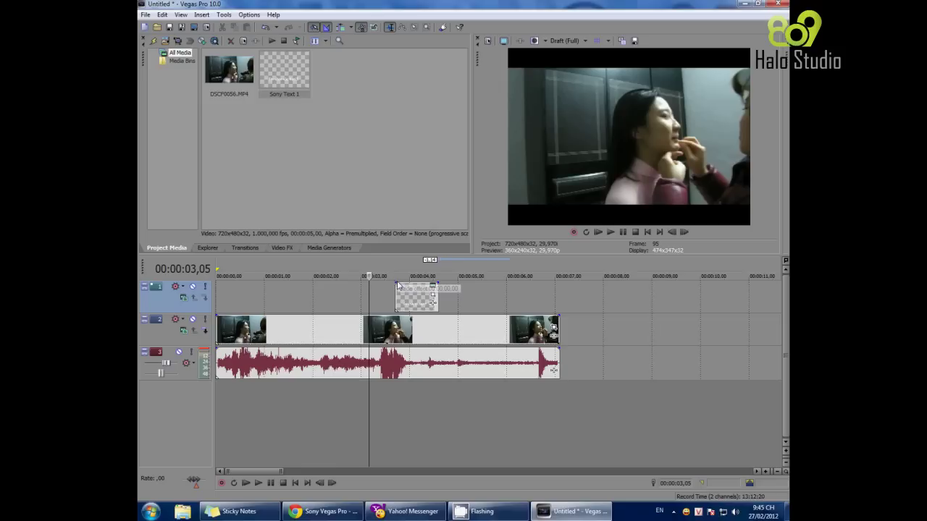
{"action": "left_click_drag", "start_coordinate": [397, 287], "coordinate": [402, 286]}
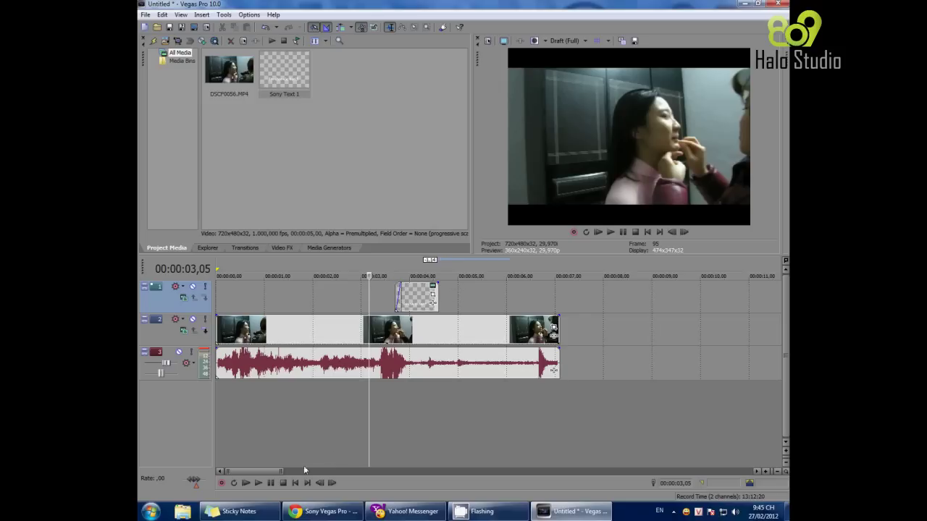
{"action": "left_click_drag", "start_coordinate": [277, 472], "coordinate": [255, 475]}
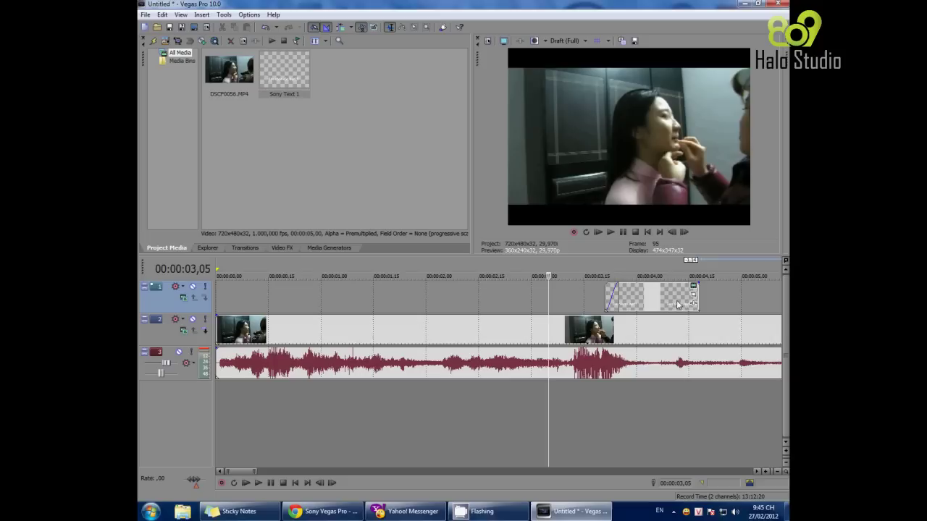
{"action": "left_click_drag", "start_coordinate": [696, 285], "coordinate": [689, 285]}
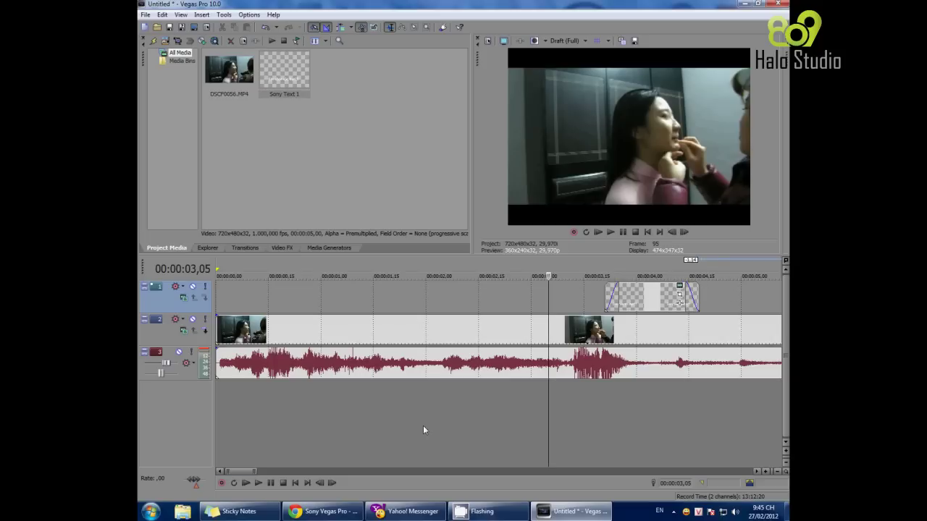
Play the timeline from just before the text event to check its fades, and stop playback near the clip's end
{"action": "left_click_drag", "start_coordinate": [244, 472], "coordinate": [255, 470]}
{"action": "left_click", "coordinate": [219, 301]}
{"action": "left_click", "coordinate": [610, 232]}
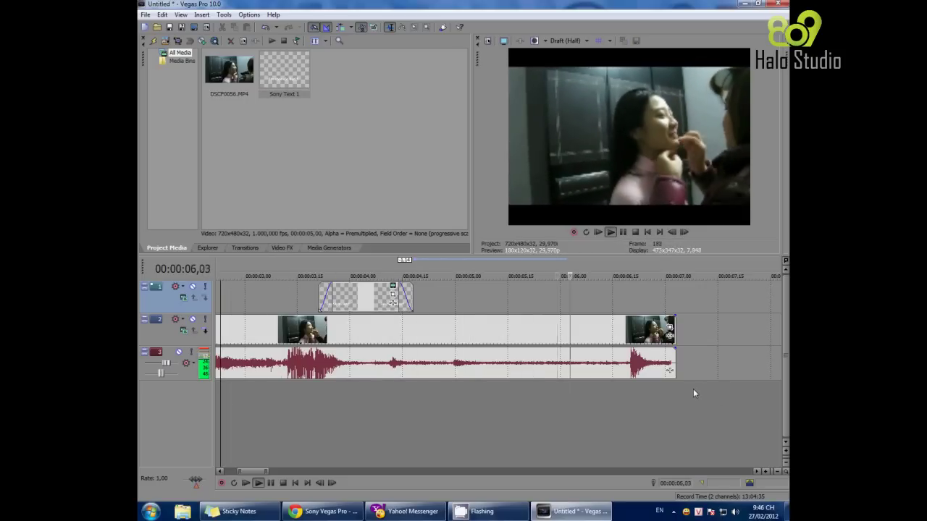
{"action": "left_click", "coordinate": [623, 333]}
{"action": "left_click", "coordinate": [635, 232]}
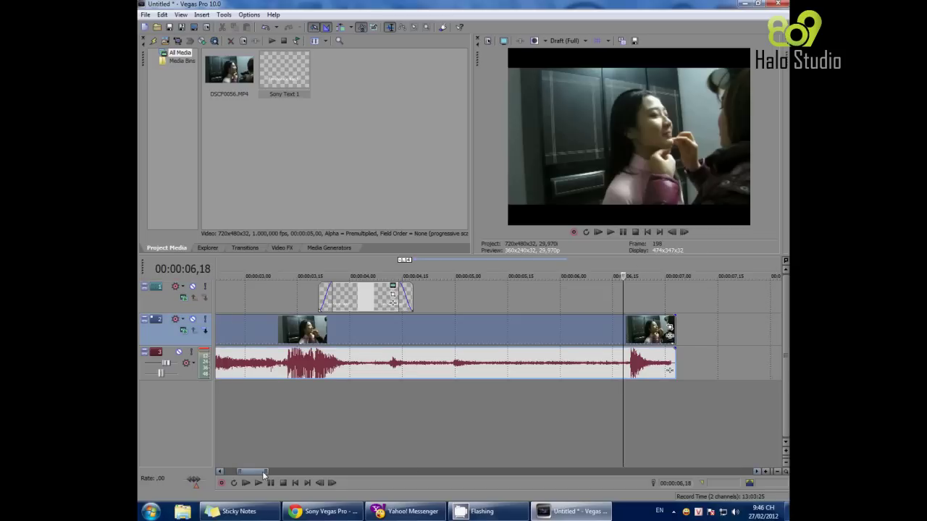
{"action": "left_click_drag", "start_coordinate": [262, 471], "coordinate": [362, 467]}
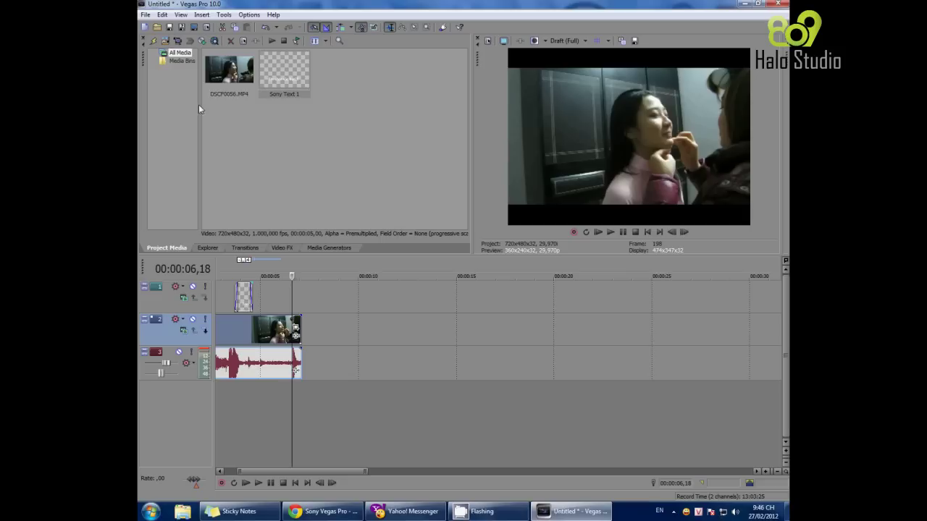
Change the project's video template to HDV 720-25p (1280x720, 25,000 fps) in the project properties
{"action": "left_click", "coordinate": [145, 14]}
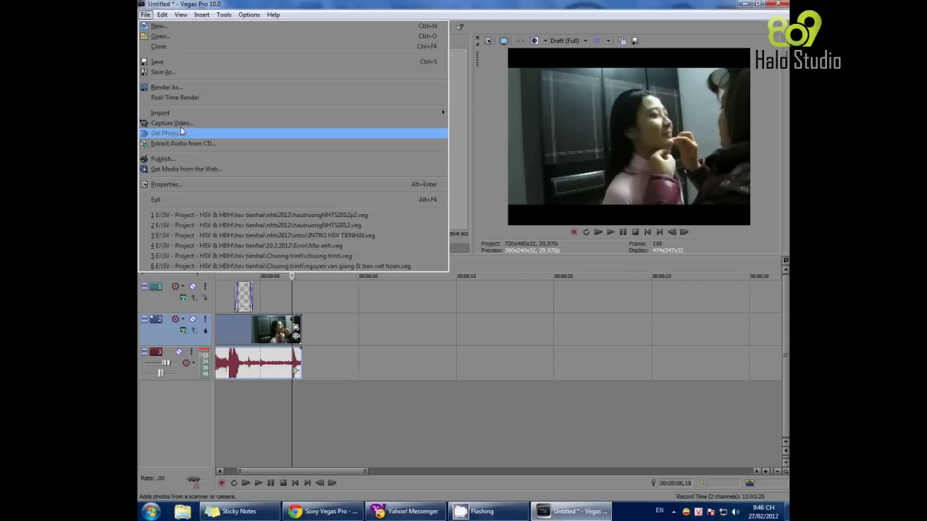
{"action": "mouse_move", "coordinate": [187, 114]}
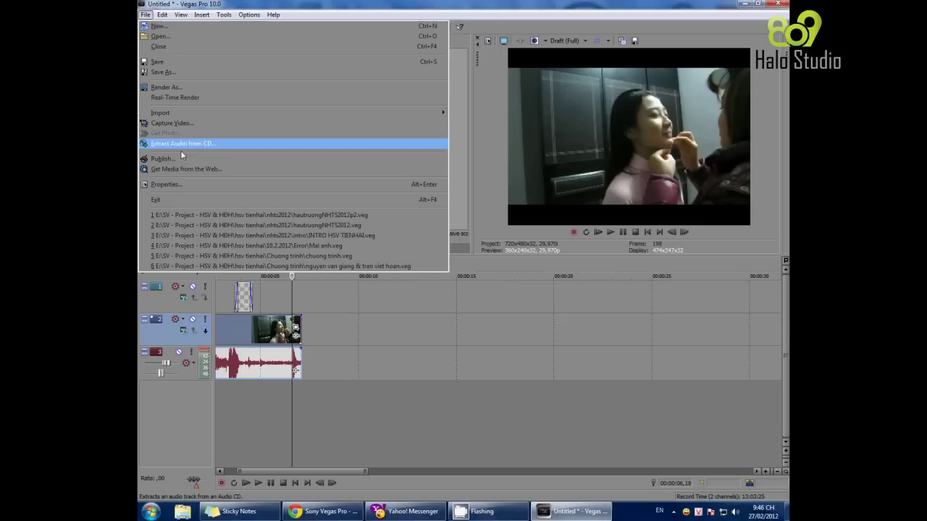
{"action": "left_click", "coordinate": [177, 181]}
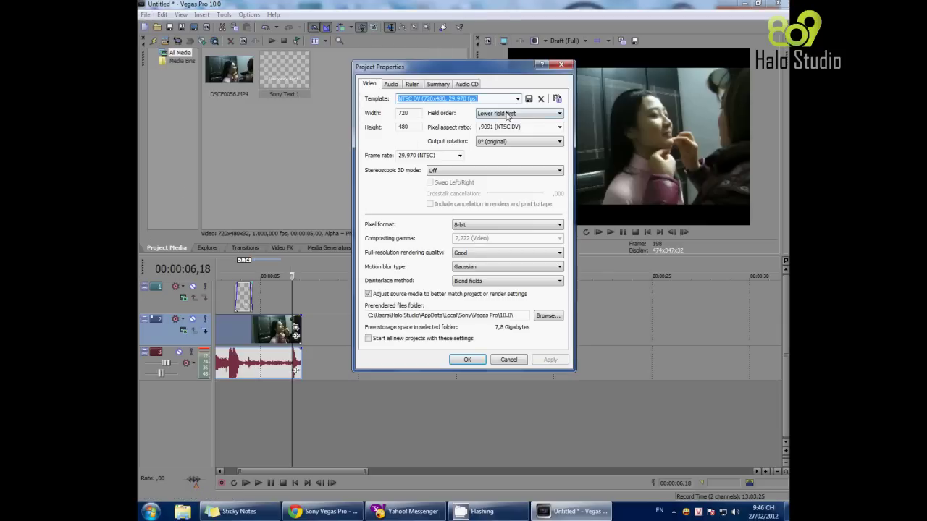
{"action": "left_click", "coordinate": [517, 99]}
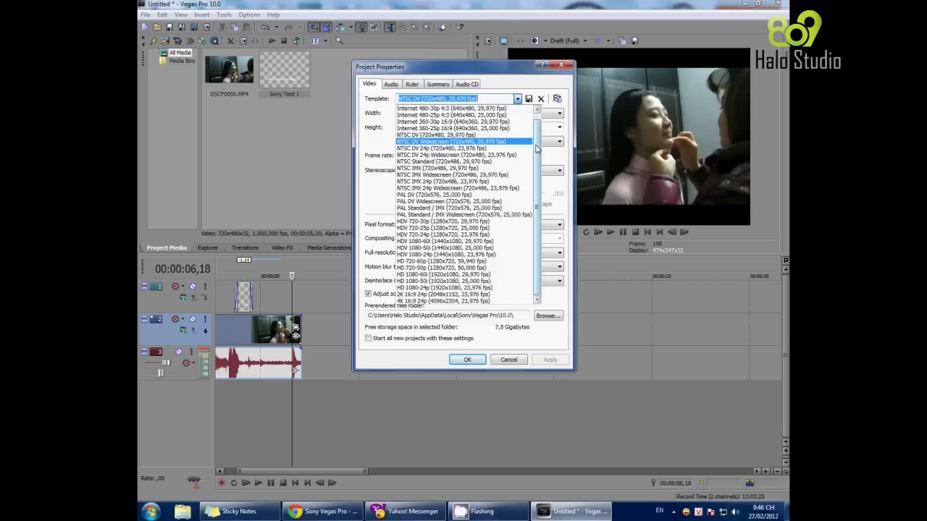
{"action": "left_click", "coordinate": [505, 229]}
{"action": "left_click", "coordinate": [471, 360]}
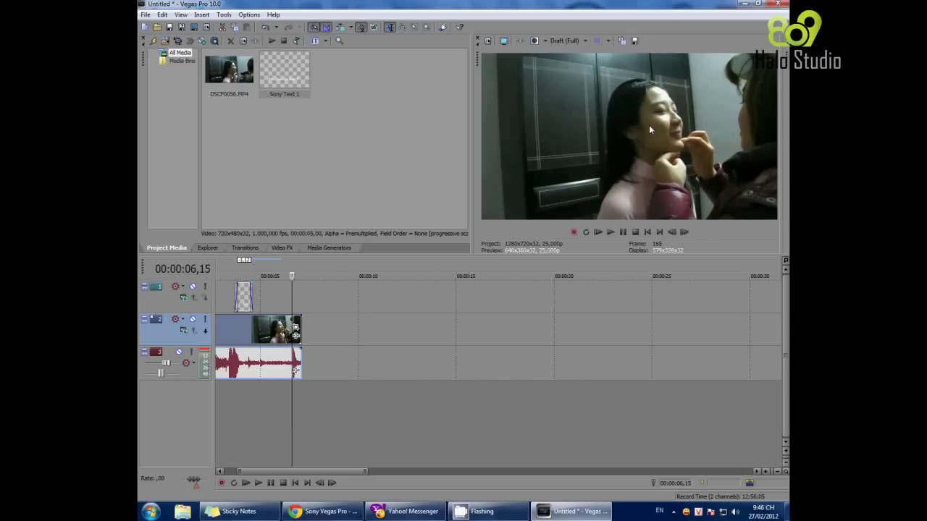
Set up a render of the project to the Desktop with the file name "Xin chao cac ban"
{"action": "left_click", "coordinate": [148, 16]}
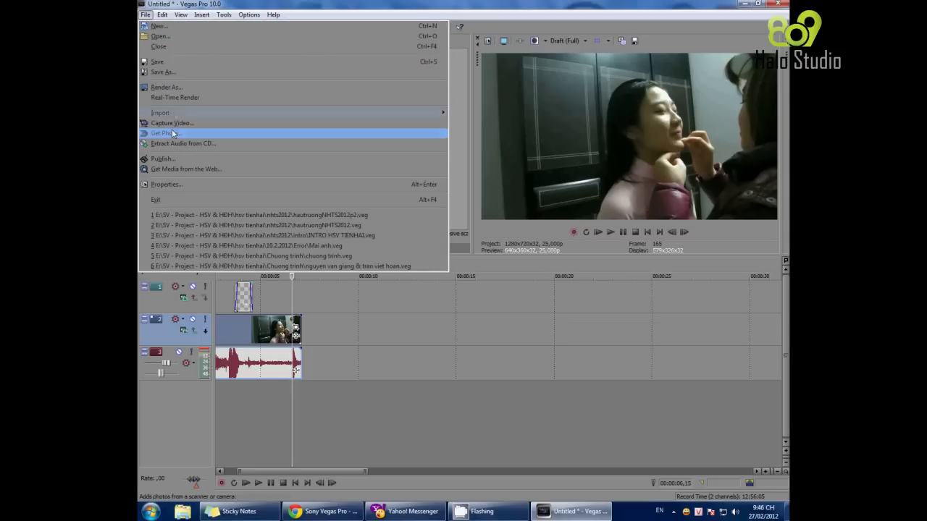
{"action": "left_click", "coordinate": [179, 89]}
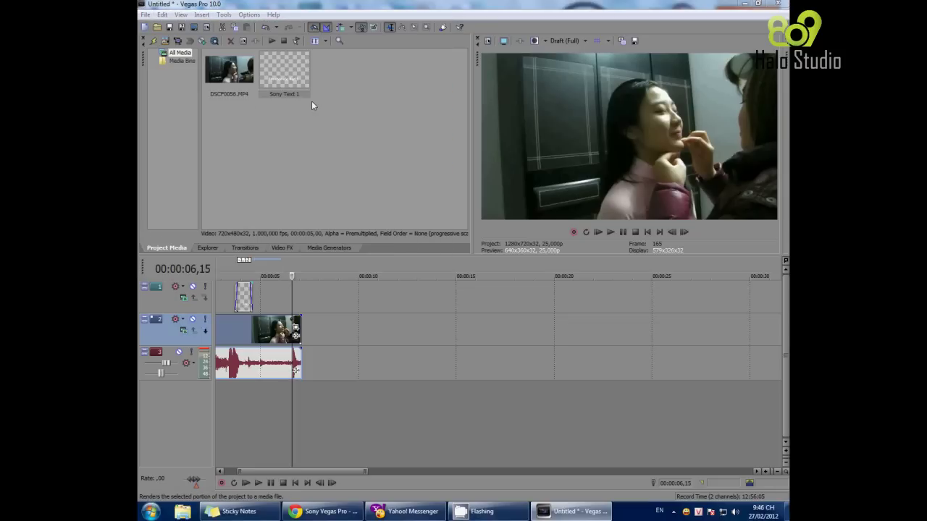
{"action": "left_click", "coordinate": [166, 79]}
{"action": "left_click", "coordinate": [304, 226]}
{"action": "left_click_drag", "start_coordinate": [304, 226], "coordinate": [241, 229]}
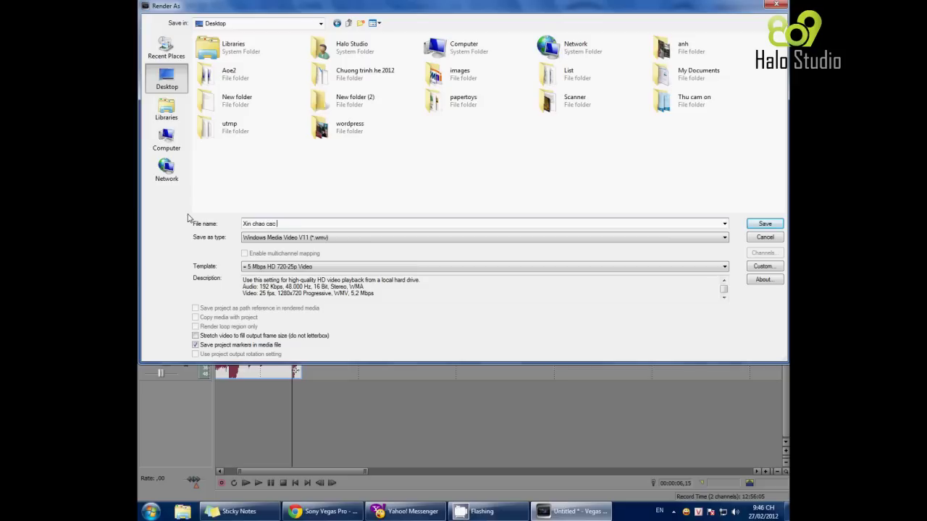
Choose the 5 Mbps HD 720-25p Video template for the Windows Media Video V11 render
{"action": "left_click", "coordinate": [403, 267]}
{"action": "left_click", "coordinate": [403, 267]}
{"action": "left_click", "coordinate": [403, 268]}
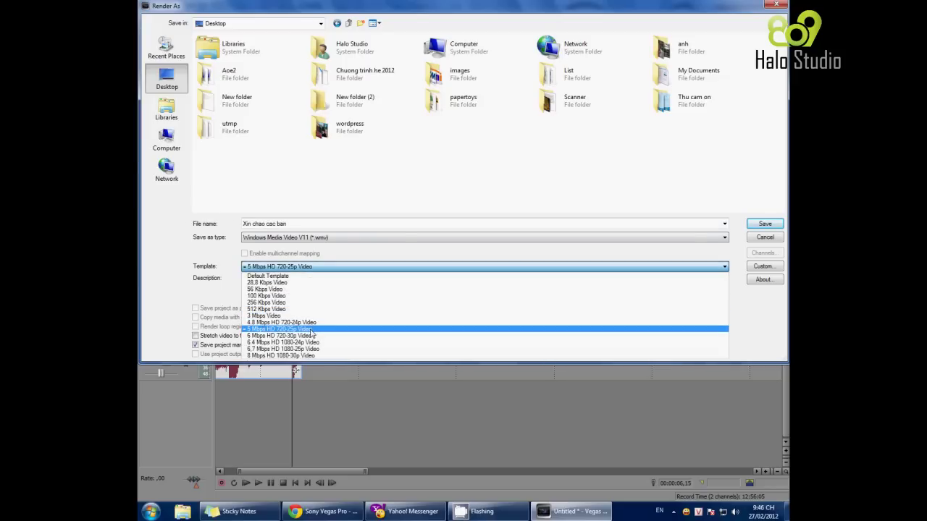
{"action": "left_click", "coordinate": [311, 330]}
Customize the render template's audio to Quality VBR mode with the Windows Media Audio 10 Professional format
{"action": "left_click", "coordinate": [763, 266]}
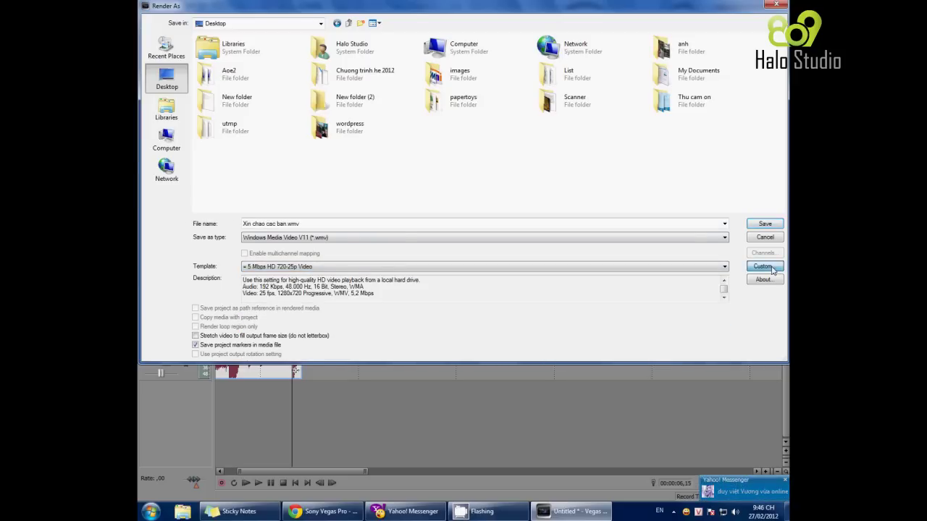
{"action": "left_click", "coordinate": [425, 135]}
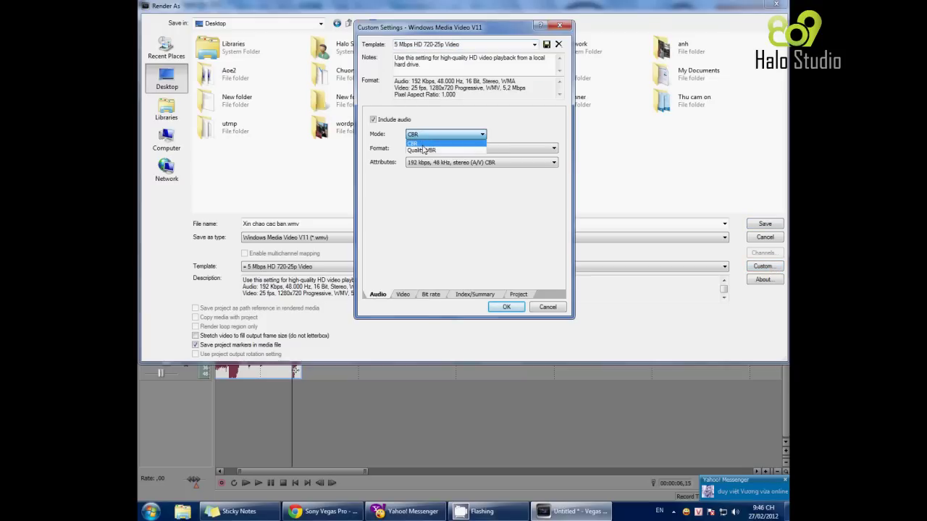
{"action": "left_click", "coordinate": [423, 151]}
{"action": "left_click", "coordinate": [427, 149]}
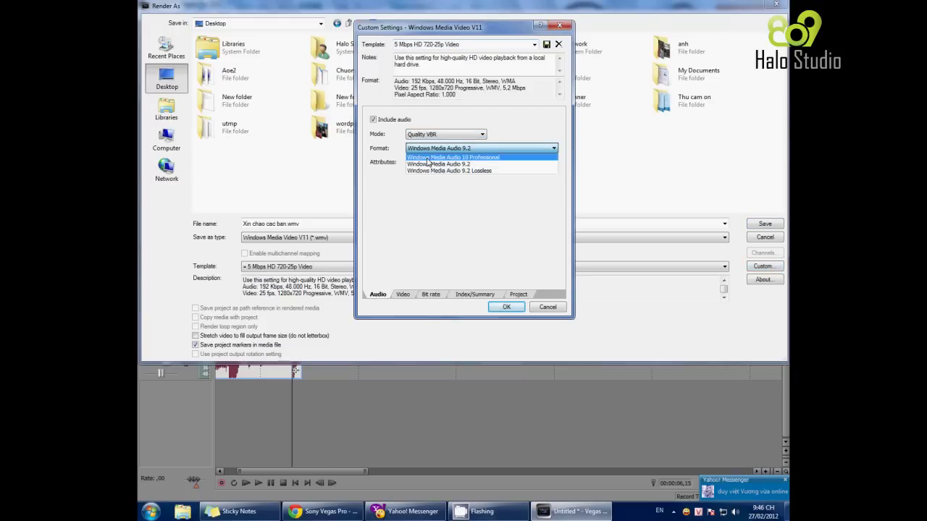
{"action": "left_click", "coordinate": [430, 161]}
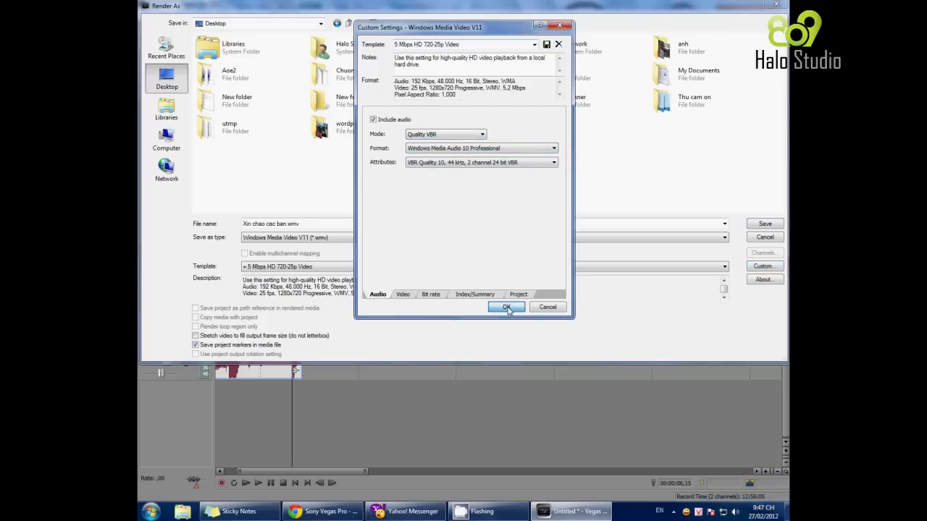
Set the custom video encoding to Quality VBR mode with the Windows Media Video 9 Advanced Profile format
{"action": "left_click", "coordinate": [402, 294]}
{"action": "left_click", "coordinate": [452, 119]}
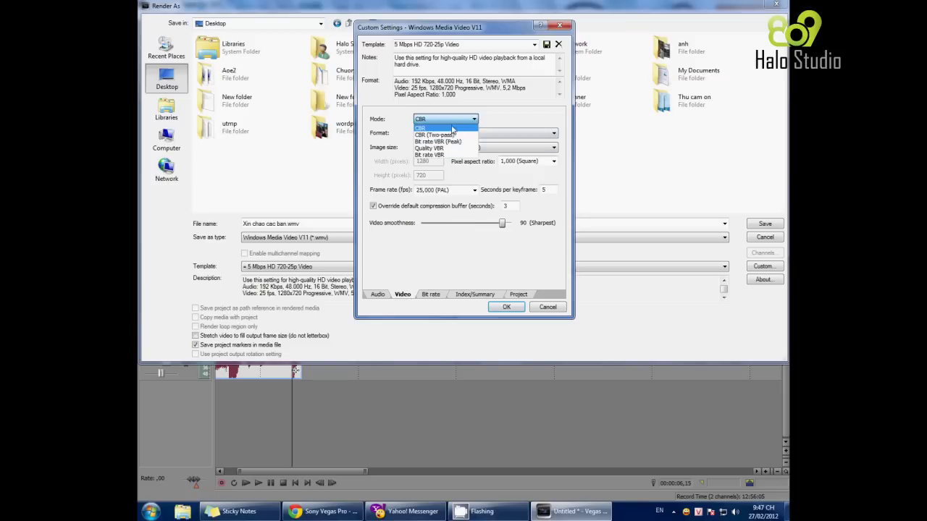
{"action": "left_click", "coordinate": [444, 148]}
{"action": "left_click", "coordinate": [457, 133]}
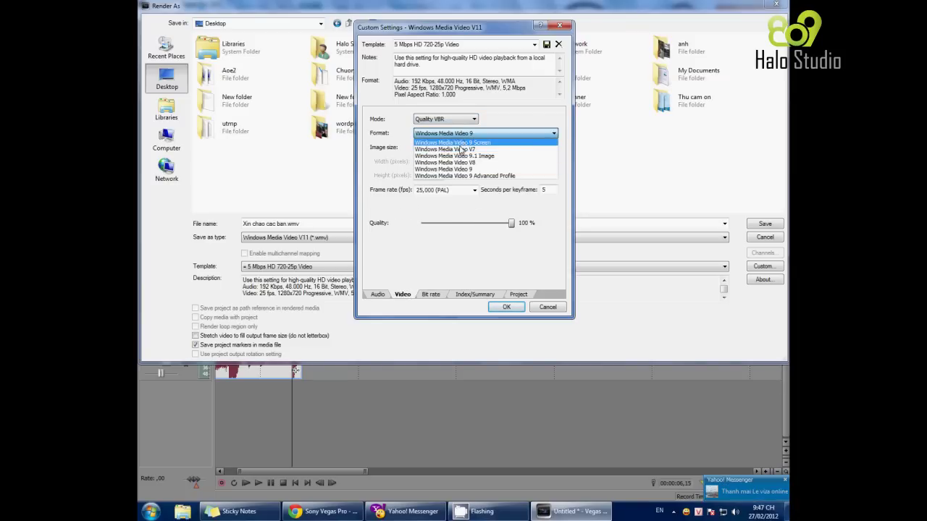
{"action": "left_click", "coordinate": [464, 176]}
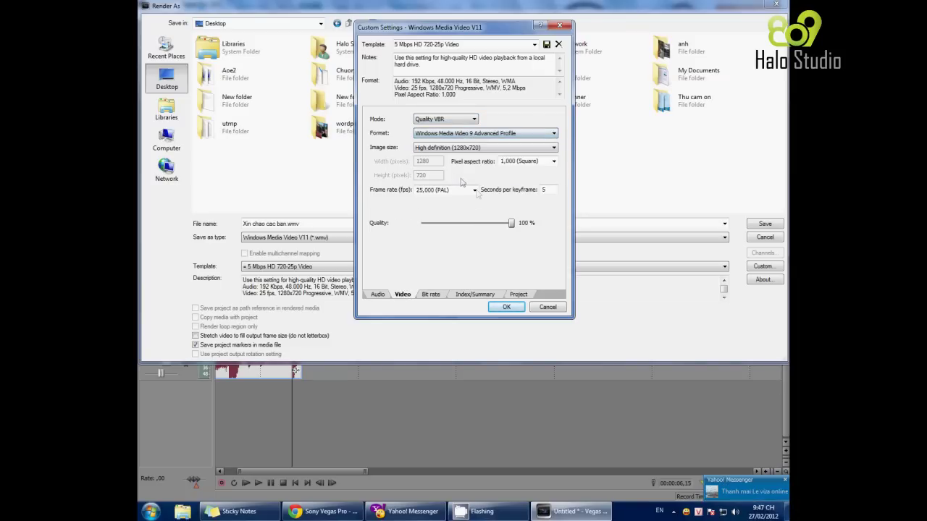
Set the custom template's video rendering quality to Best, apply the custom settings and start rendering the WMV file
{"action": "left_click", "coordinate": [473, 294]}
{"action": "left_click", "coordinate": [514, 295]}
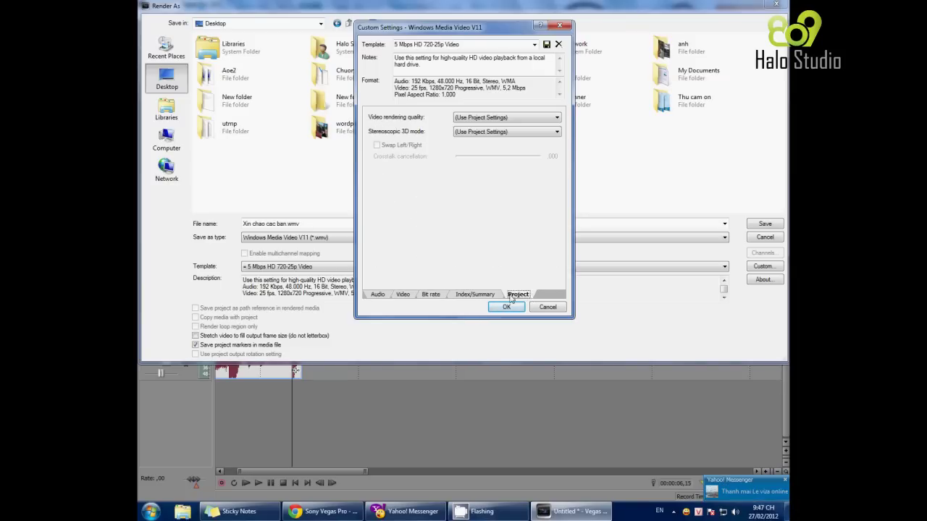
{"action": "left_click", "coordinate": [497, 120]}
{"action": "left_click", "coordinate": [483, 160]}
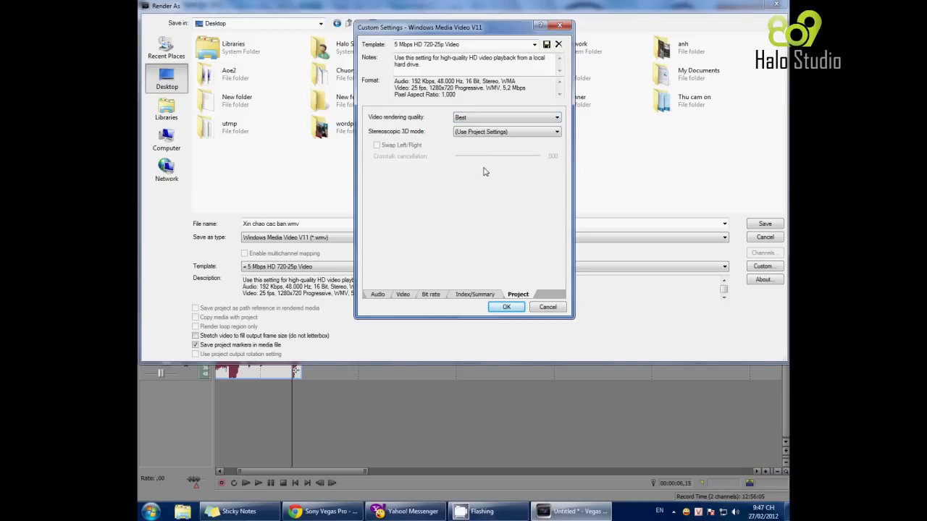
{"action": "left_click", "coordinate": [507, 307]}
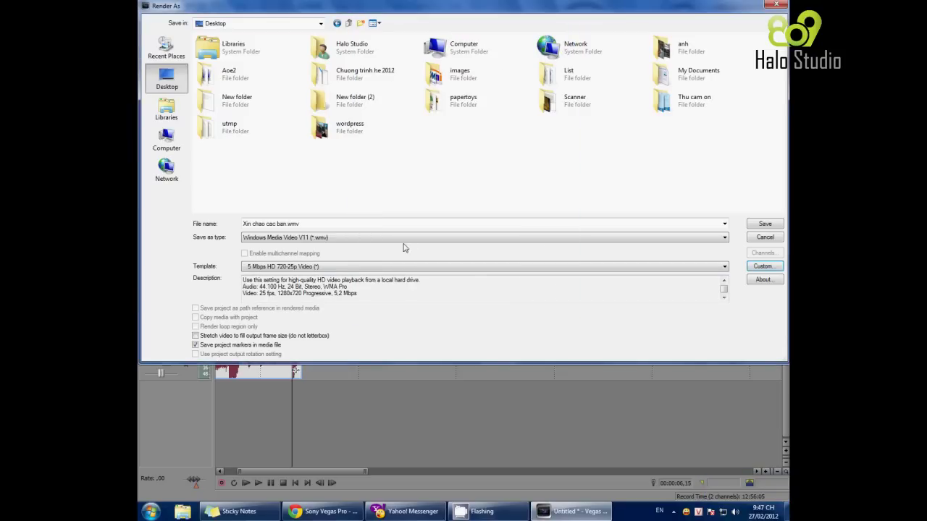
{"action": "left_click", "coordinate": [776, 226]}
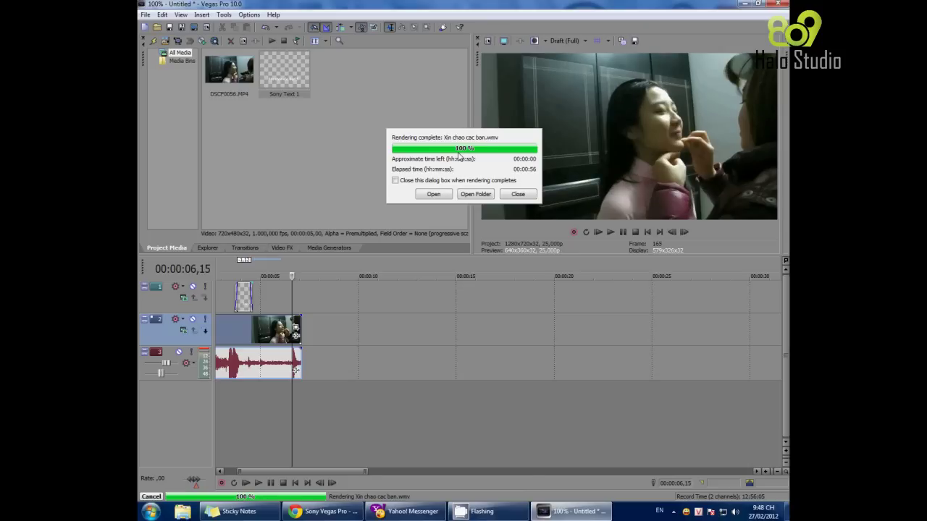
Open the render's destination folder and play "Xin chao cac ban.wmv" full screen in KMPlayer
{"action": "left_click", "coordinate": [470, 195]}
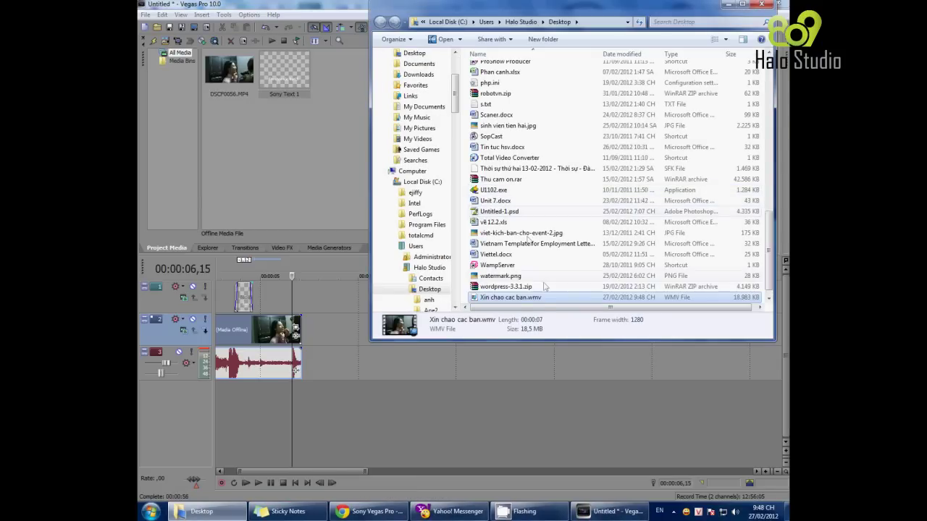
{"action": "left_click", "coordinate": [744, 5]}
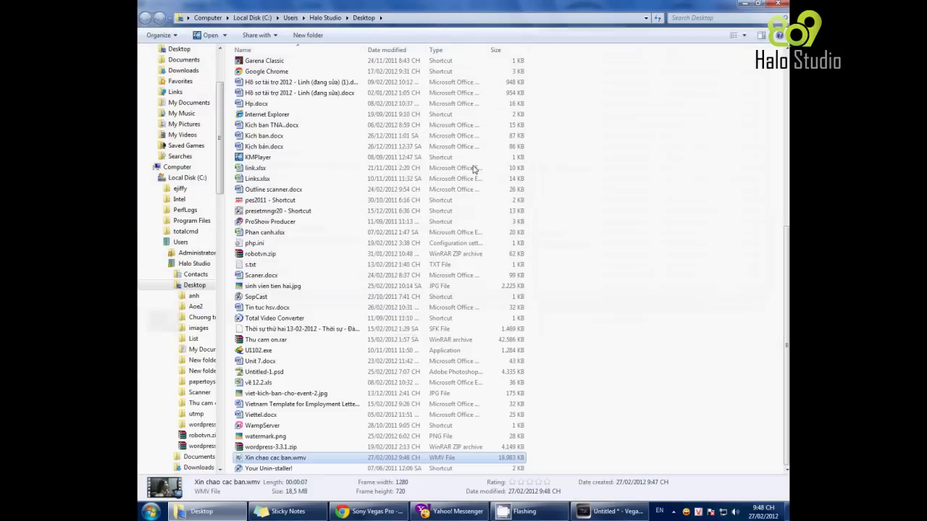
{"action": "left_click", "coordinate": [278, 459]}
{"action": "left_click", "coordinate": [328, 461]}
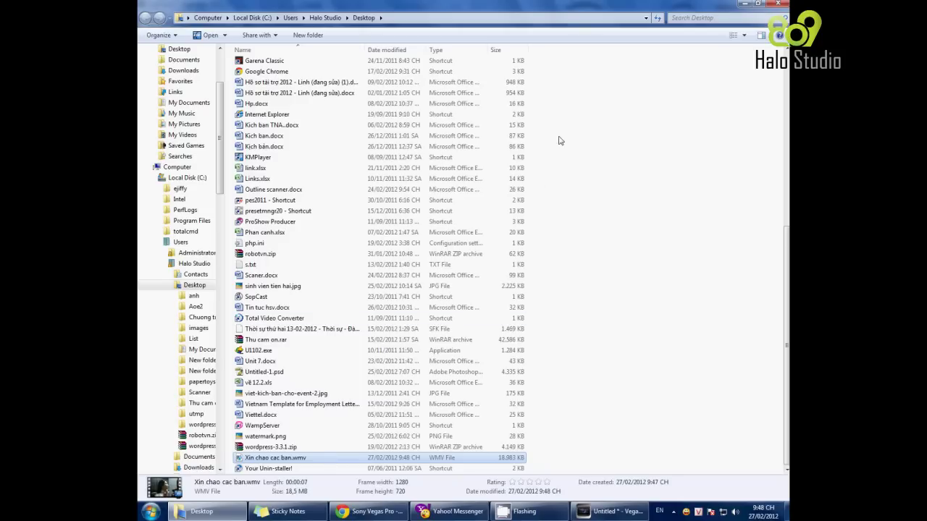
{"action": "key", "text": "Return"}
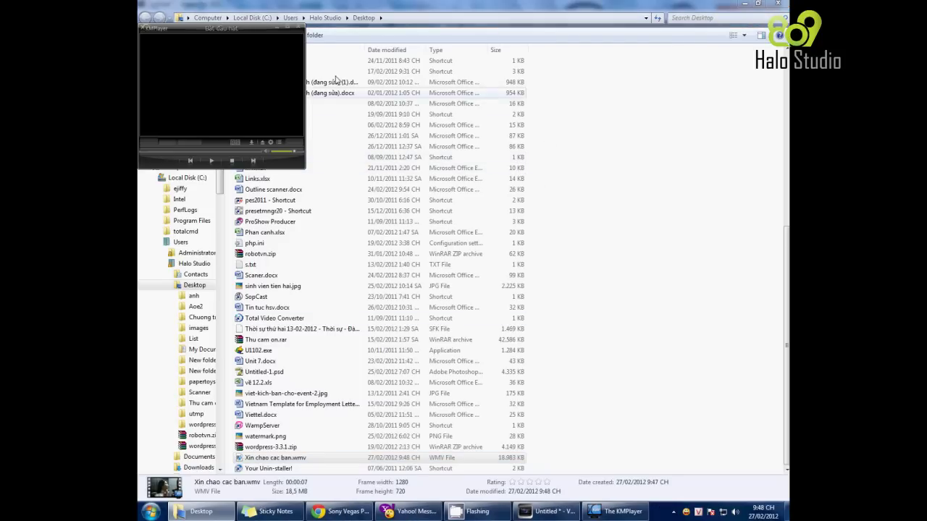
{"action": "key", "text": "Return"}
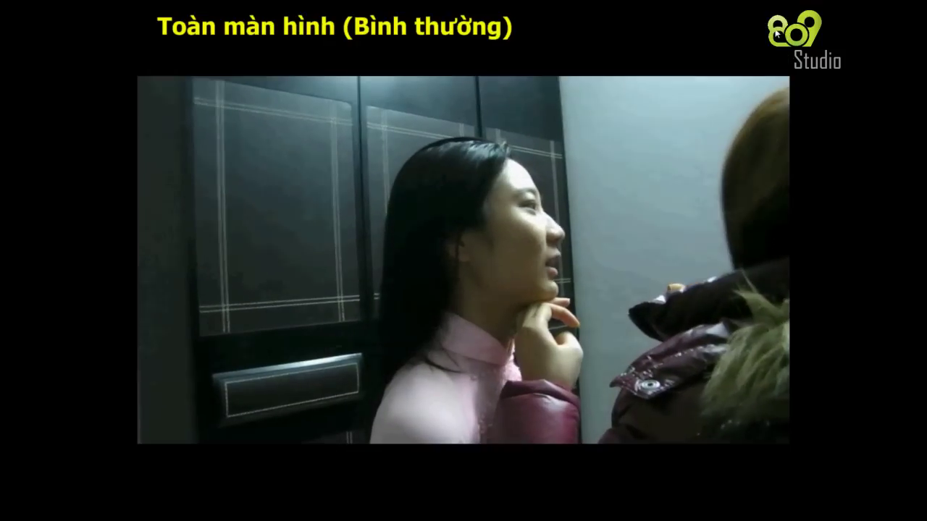